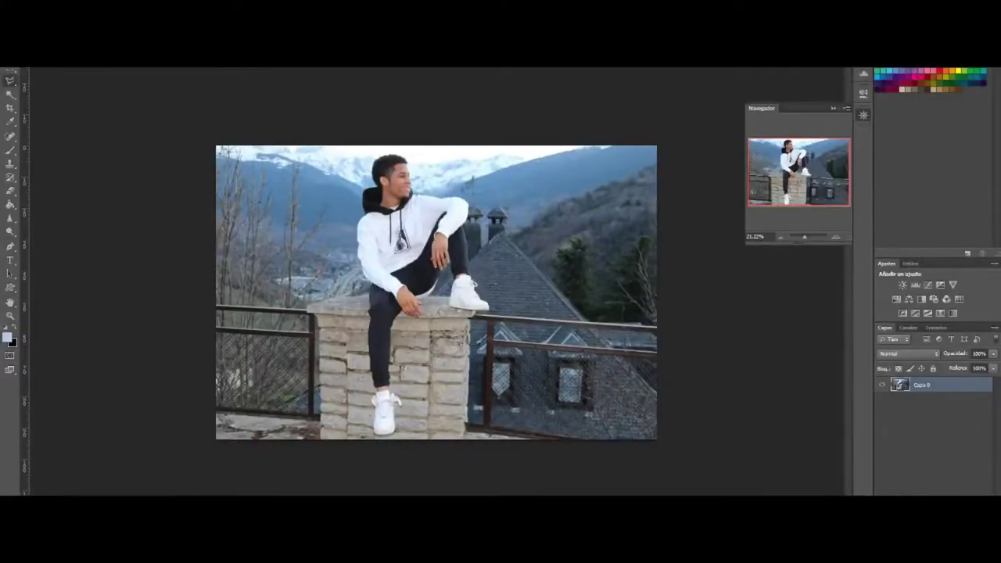
Step: Duplicate Capa 0 with Ctrl+J to create Capa 0 copia
key(ctrl+j)
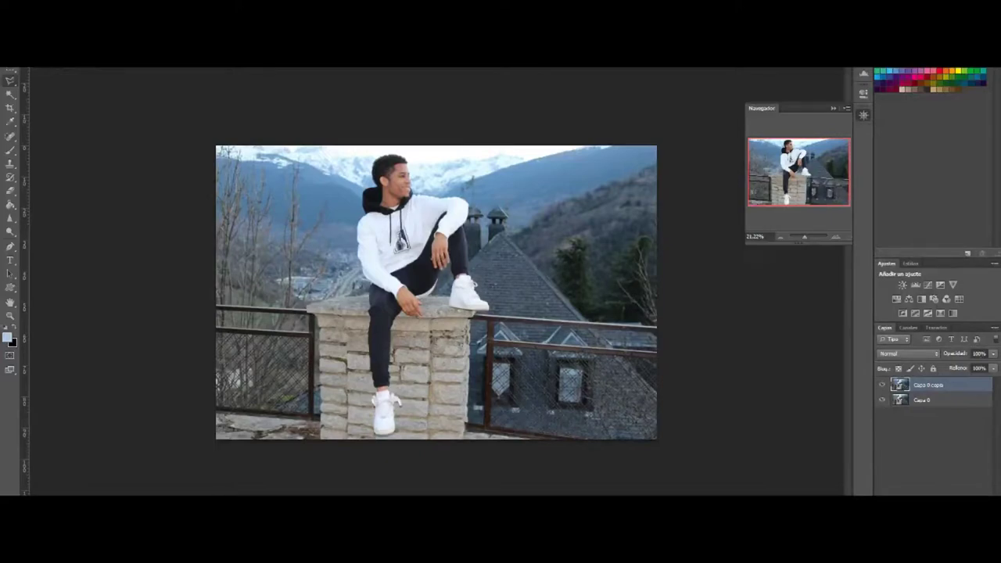
Step: Add a Curves layer and pull the RGB curve and black point down to darken
click(897, 490)
click(917, 373)
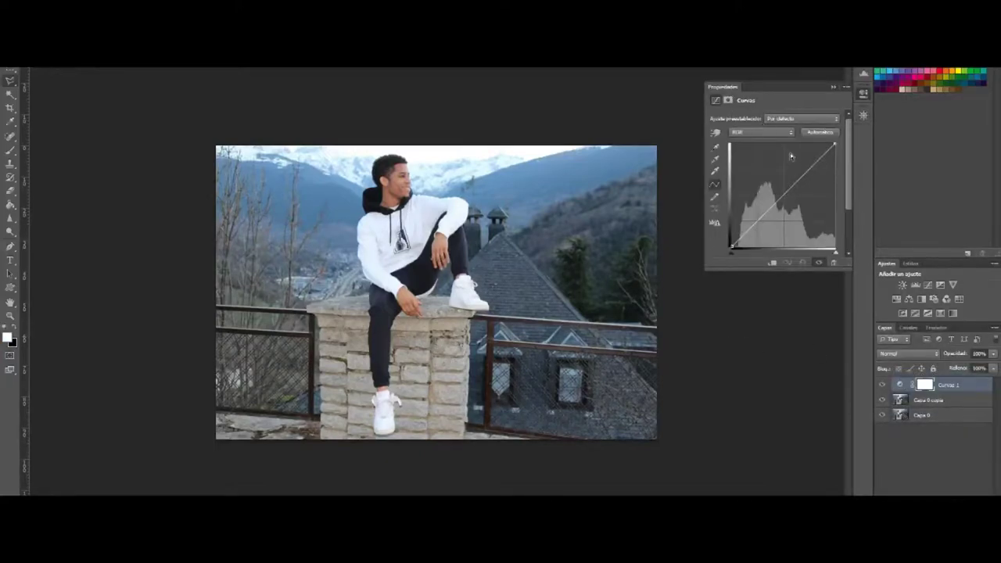
drag(787, 190, 796, 203)
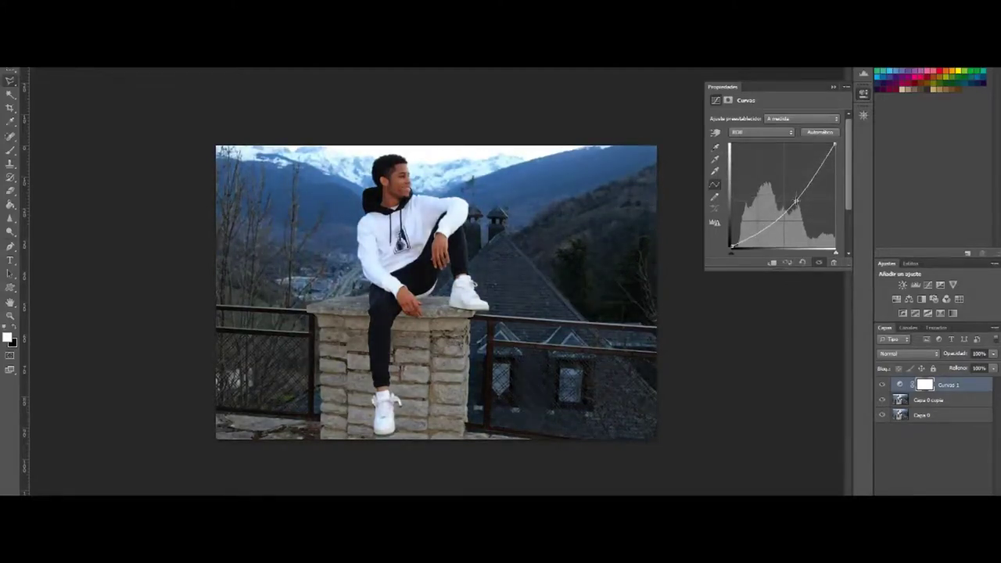
click(732, 249)
drag(735, 244, 733, 248)
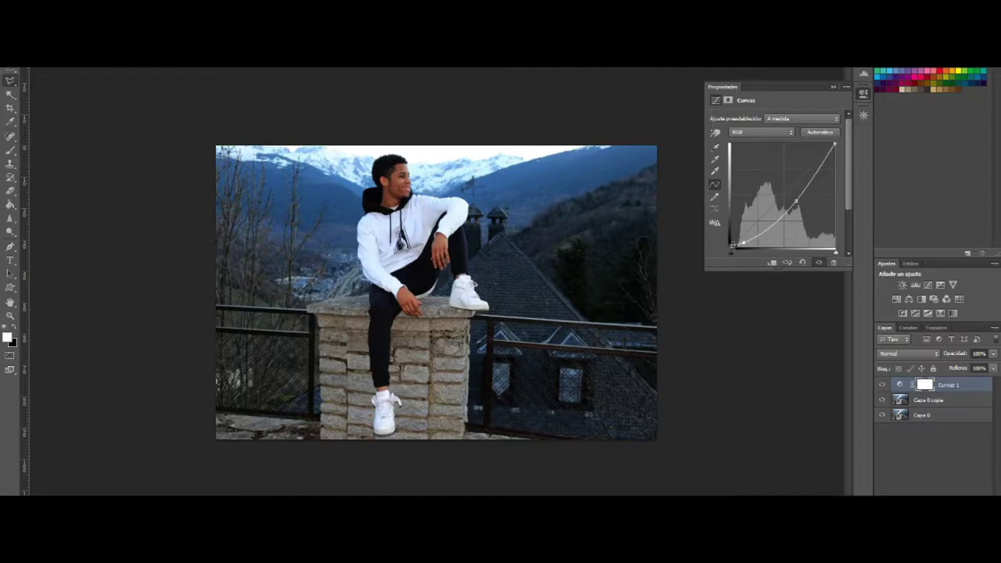
click(769, 132)
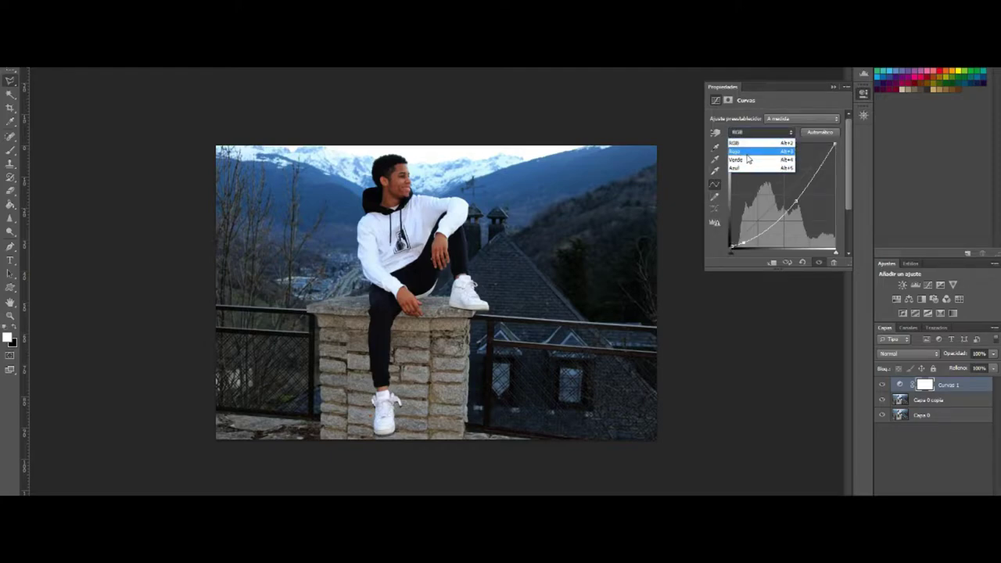
Step: Adjust the Rojo, Verde and Azul curves to cool the photo's tint
click(745, 152)
drag(731, 248, 728, 232)
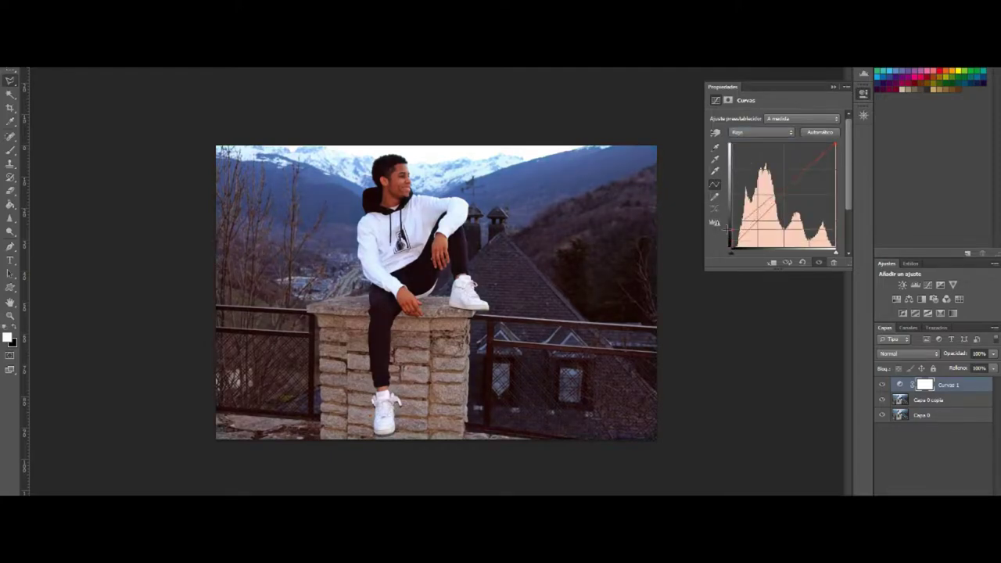
drag(783, 179, 787, 197)
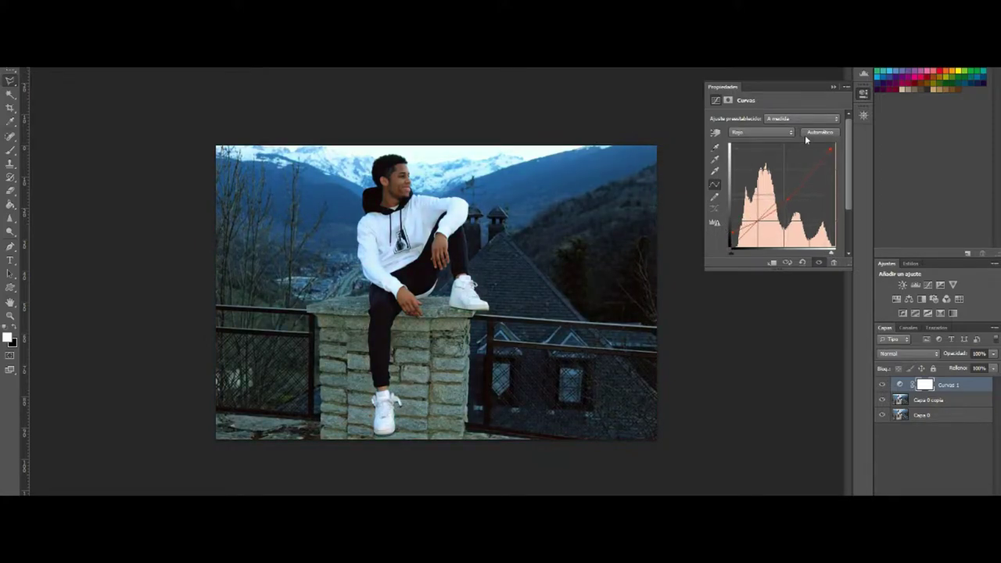
click(761, 133)
click(763, 161)
drag(767, 208, 772, 213)
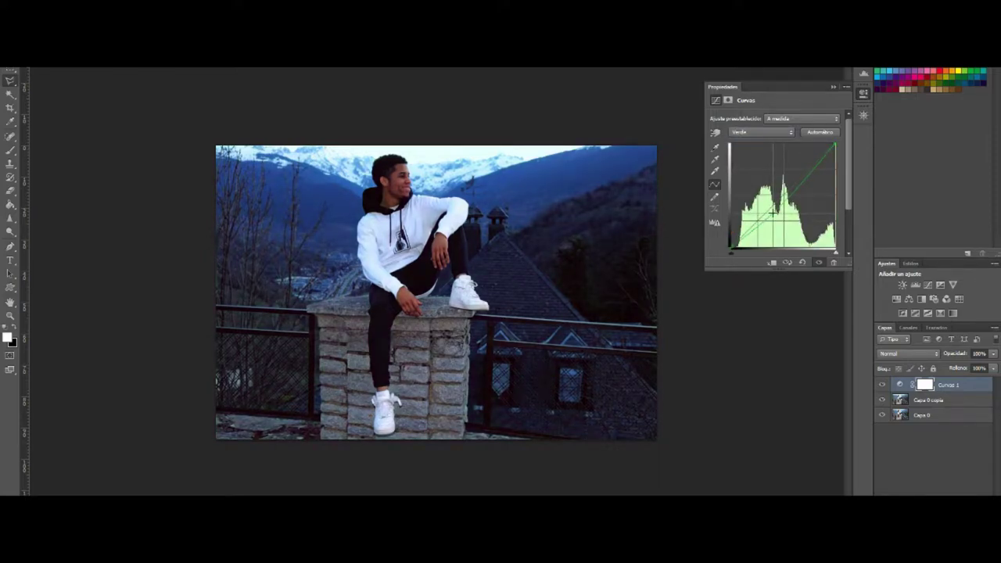
click(762, 132)
click(763, 172)
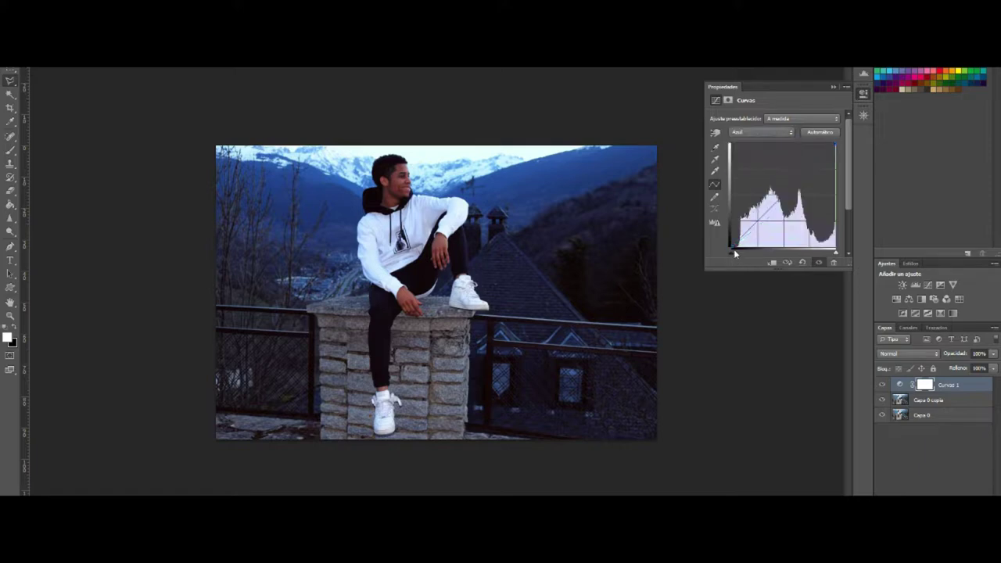
drag(734, 247, 751, 249)
Step: Shape the combined RGB curve into an S-curve for more contrast
click(787, 133)
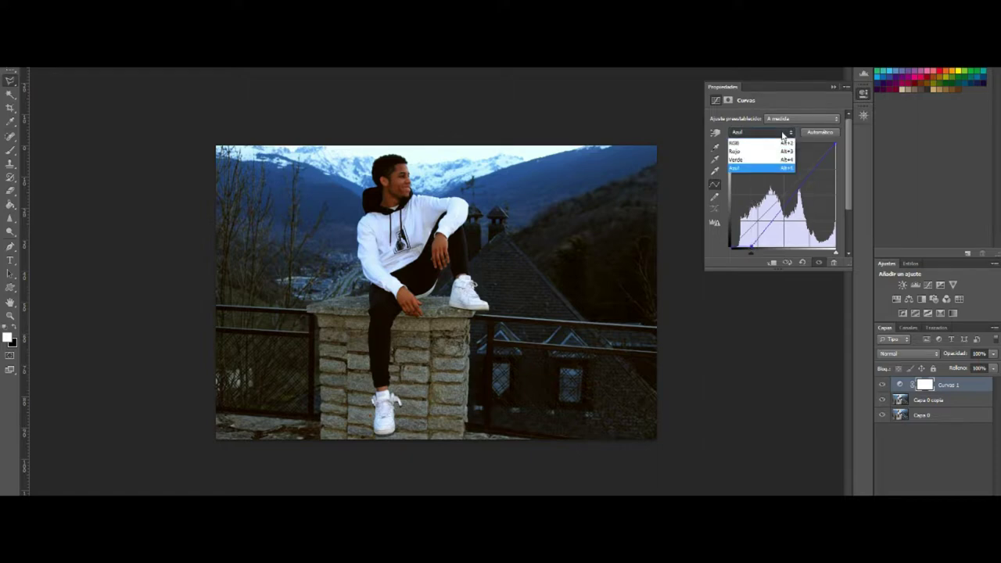
click(785, 169)
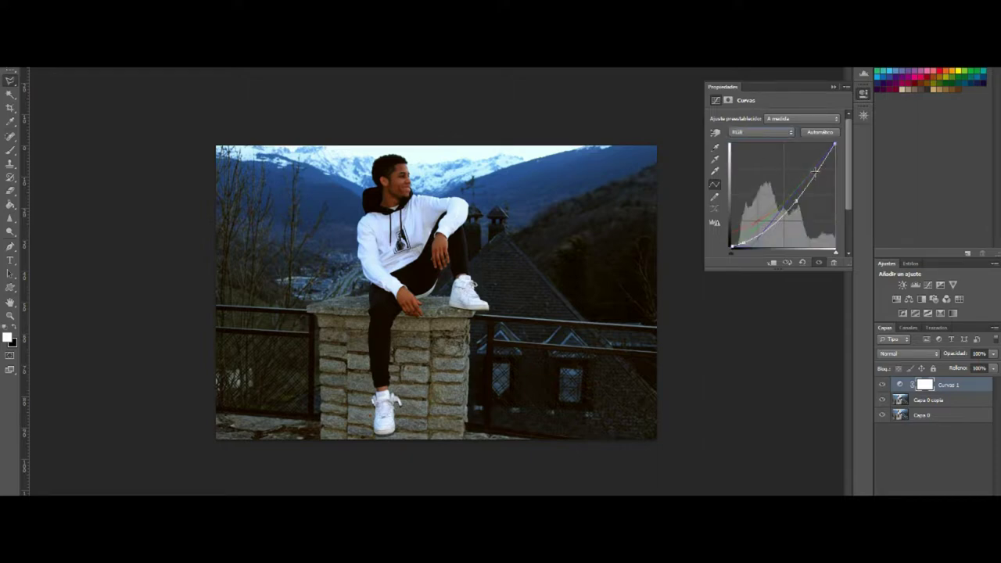
drag(815, 171, 812, 178)
drag(768, 229, 768, 231)
drag(812, 179, 812, 175)
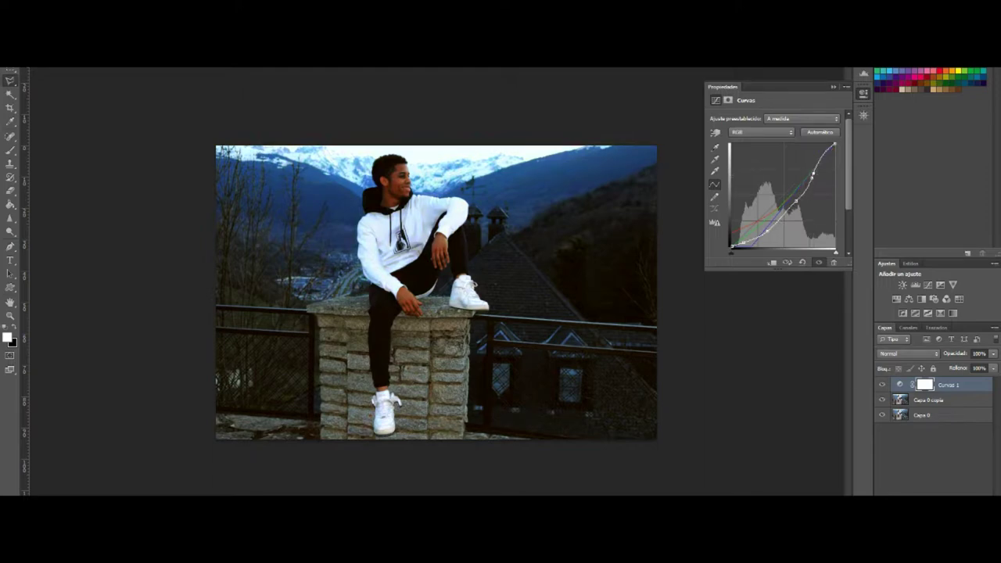
right_click(931, 390)
Step: Add an orange Photo Filter layer blending in Oscurecer (Darken) mode at 75% opacity
click(860, 375)
click(939, 490)
click(927, 444)
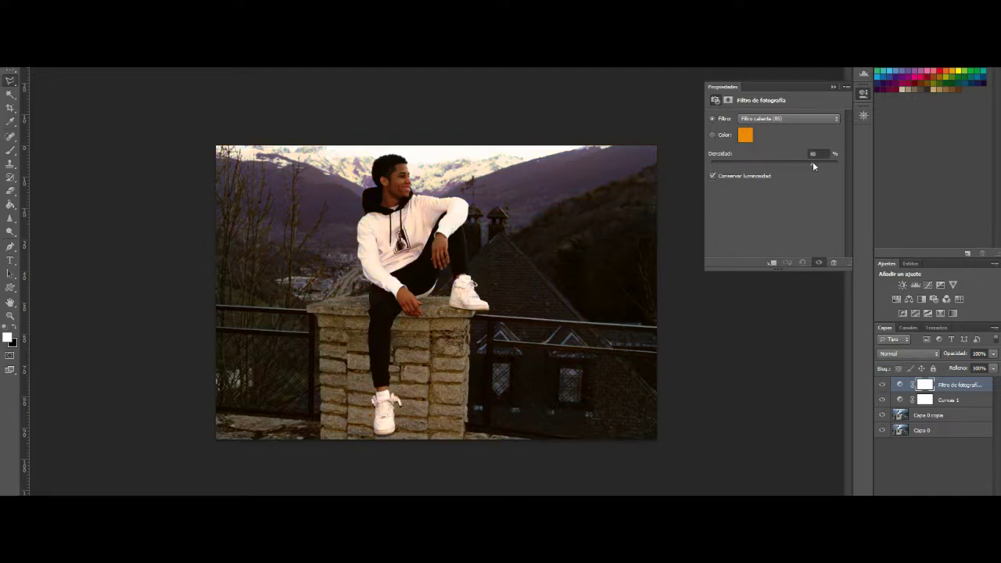
click(713, 134)
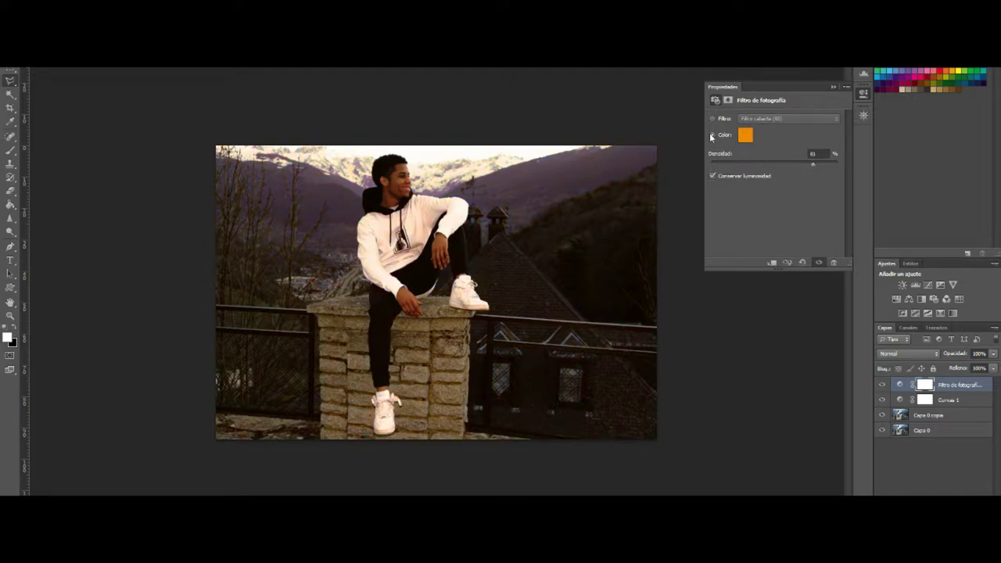
click(904, 353)
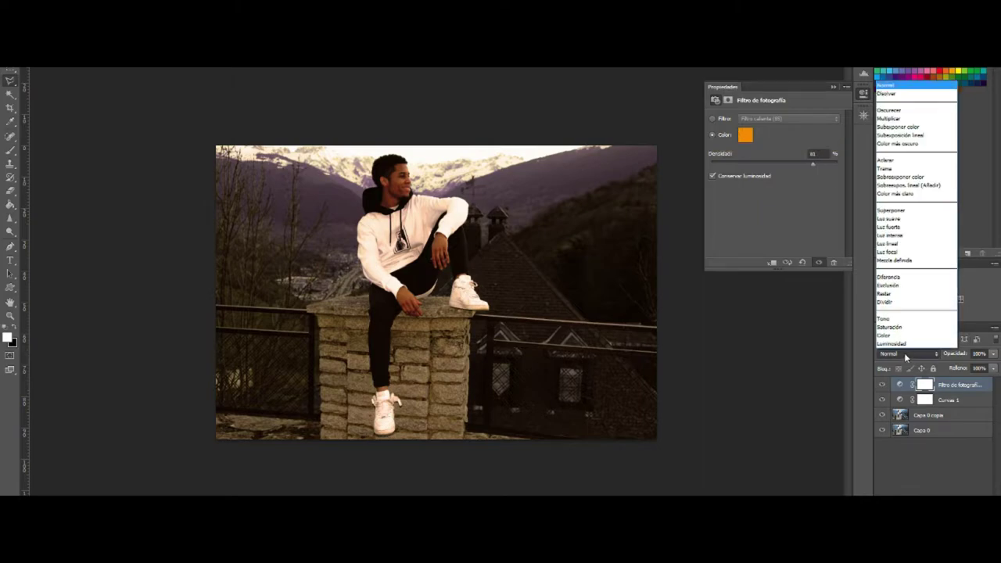
click(907, 84)
scroll(908, 354, down, 3)
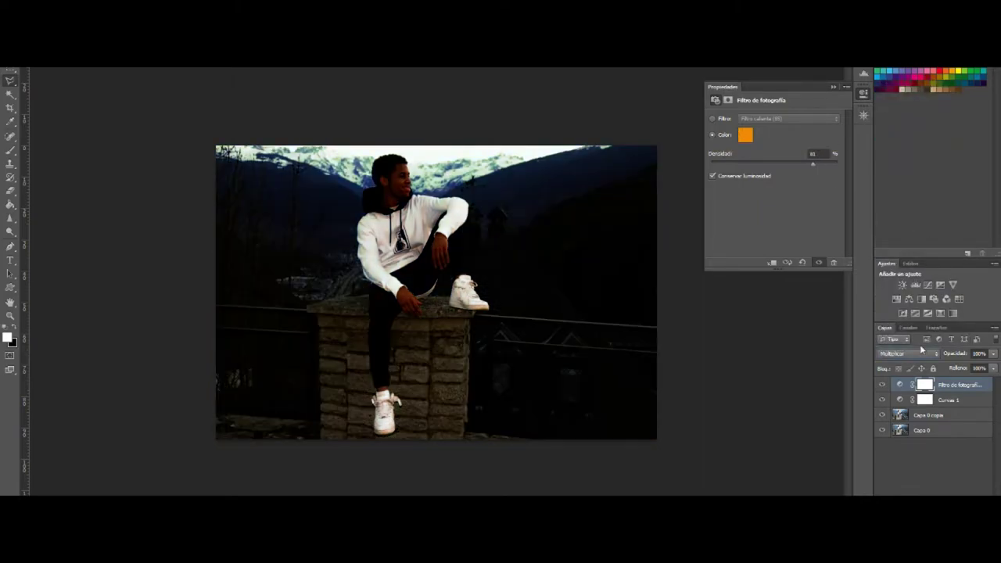
scroll(922, 350, up, 1)
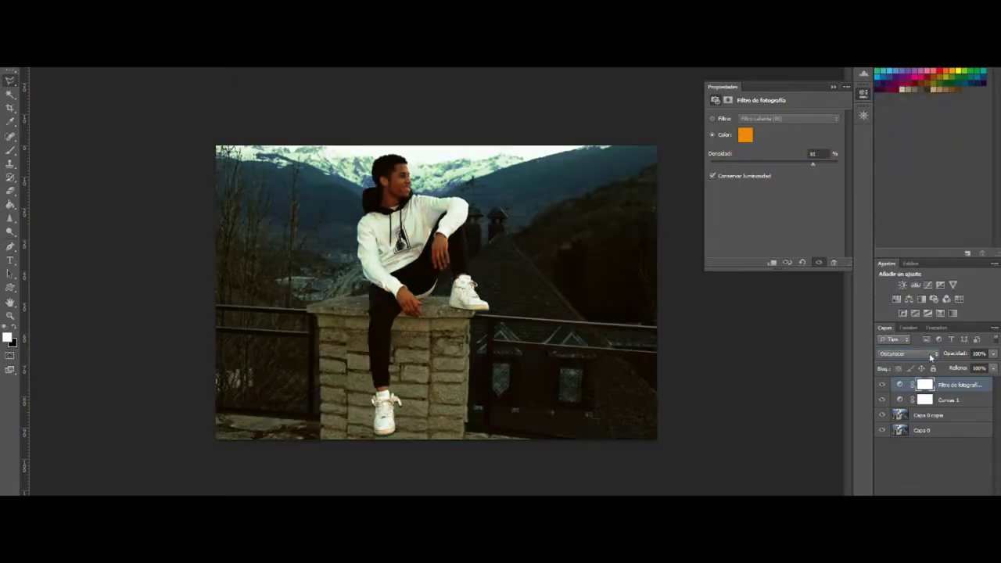
drag(995, 356, 990, 369)
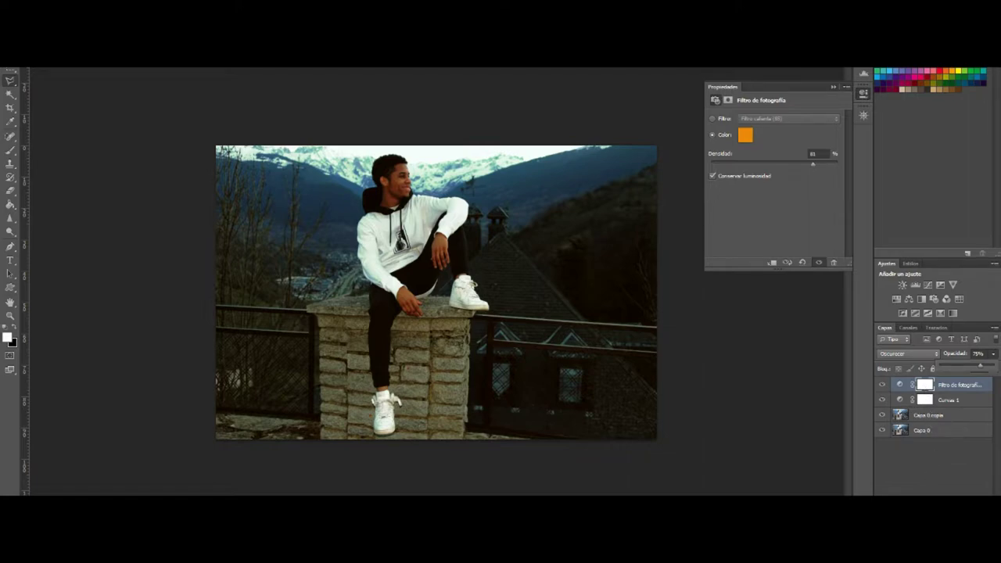
click(947, 491)
Step: Add Brightness/Contrast at brightness 7, contrast 12, and slightly lower Curvas 1 opacity
click(932, 346)
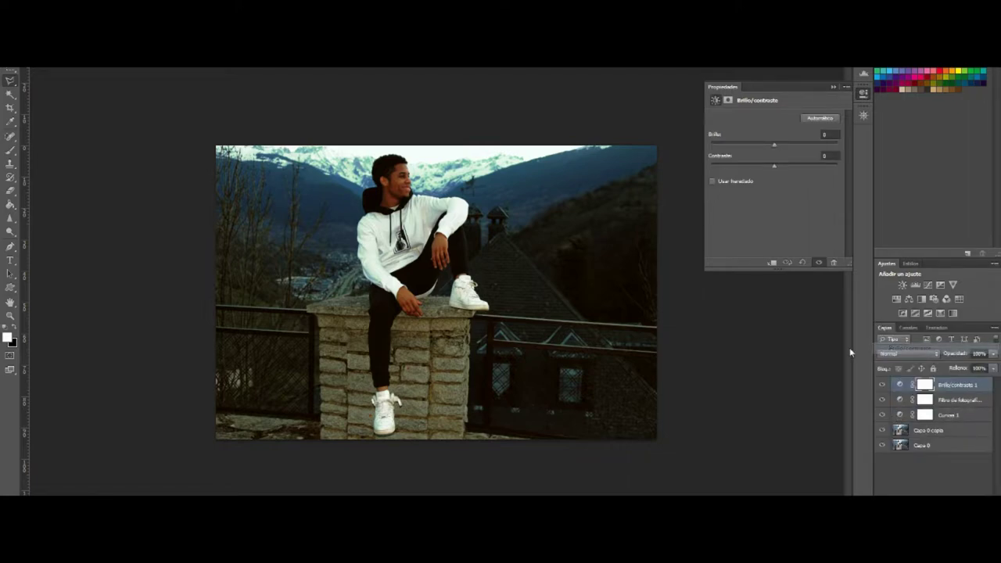
mouse_move(775, 144)
mouse_down()
mouse_move(810, 145)
mouse_move(762, 143)
mouse_move(778, 144)
mouse_move(722, 169)
mouse_move(811, 160)
mouse_move(787, 167)
mouse_up()
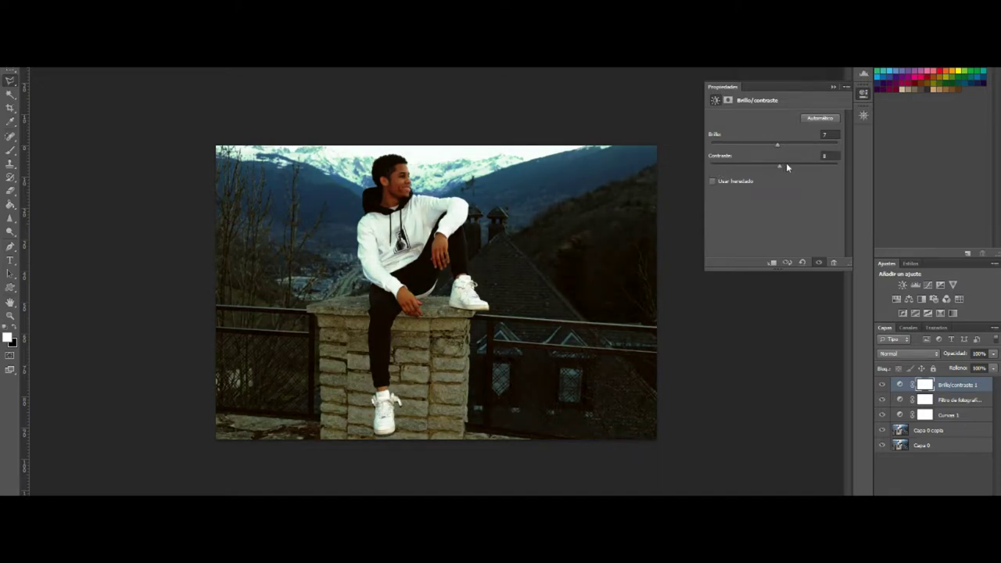
click(939, 414)
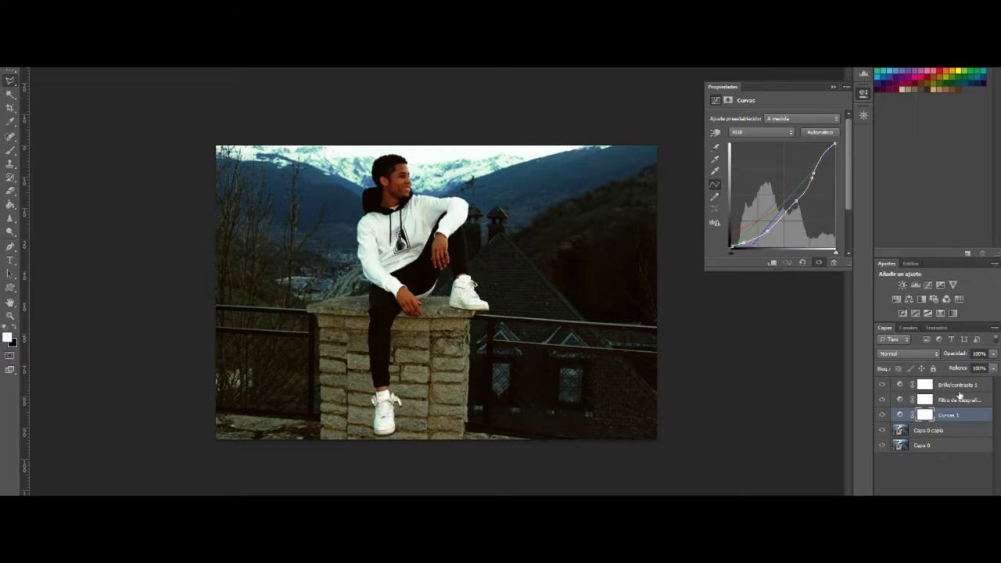
click(992, 356)
drag(992, 366, 989, 367)
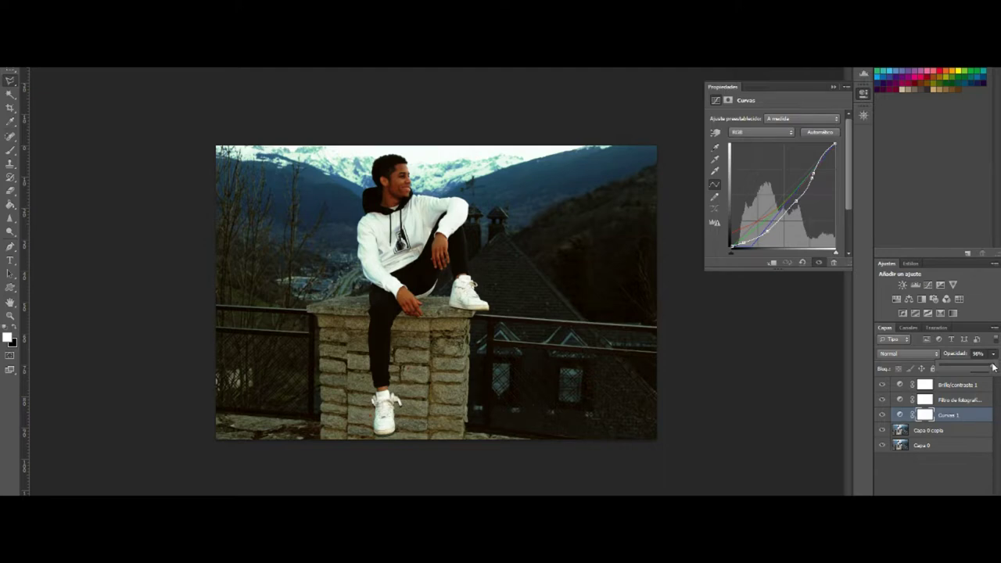
click(931, 493)
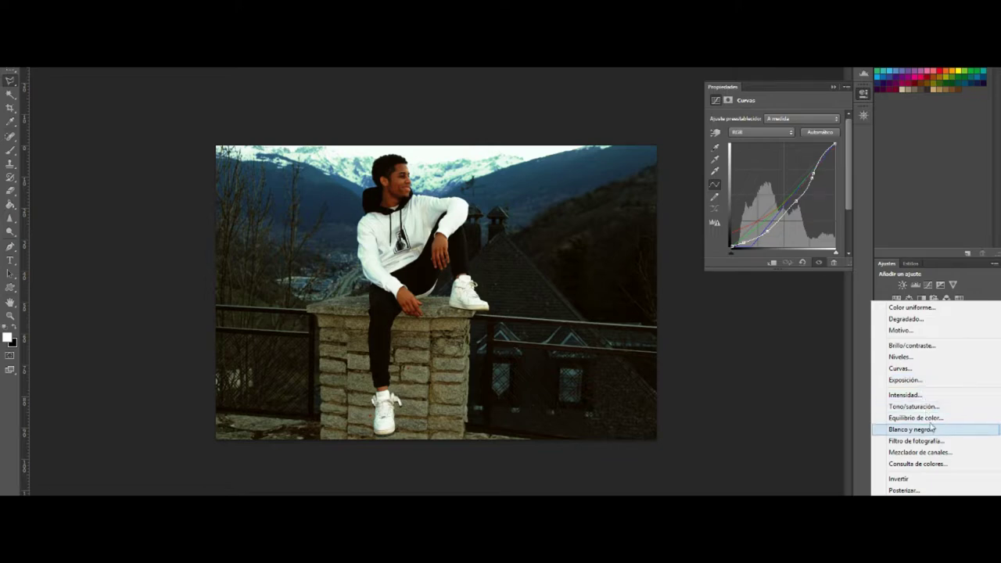
Step: Add a Color Balance layer with midtones -21, -21, -28 and dismiss the warning
click(920, 417)
mouse_move(755, 141)
mouse_down()
mouse_move(745, 141)
mouse_move(765, 166)
mouse_up()
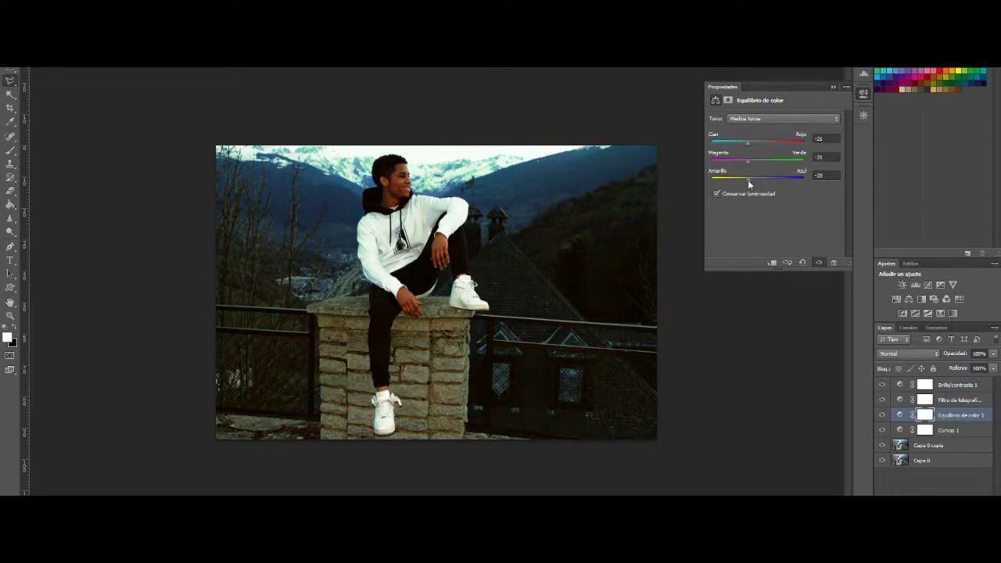
drag(748, 180, 744, 180)
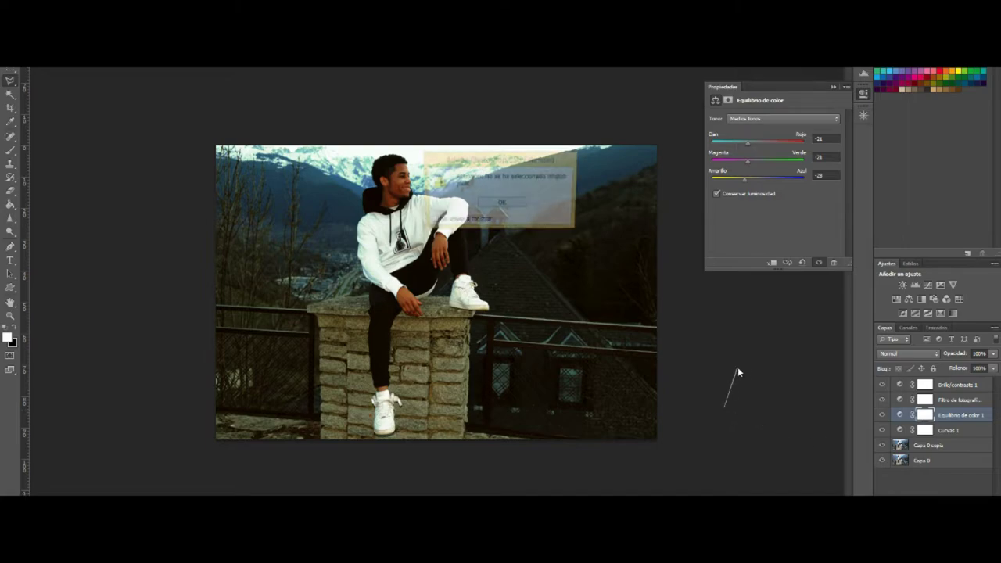
click(512, 204)
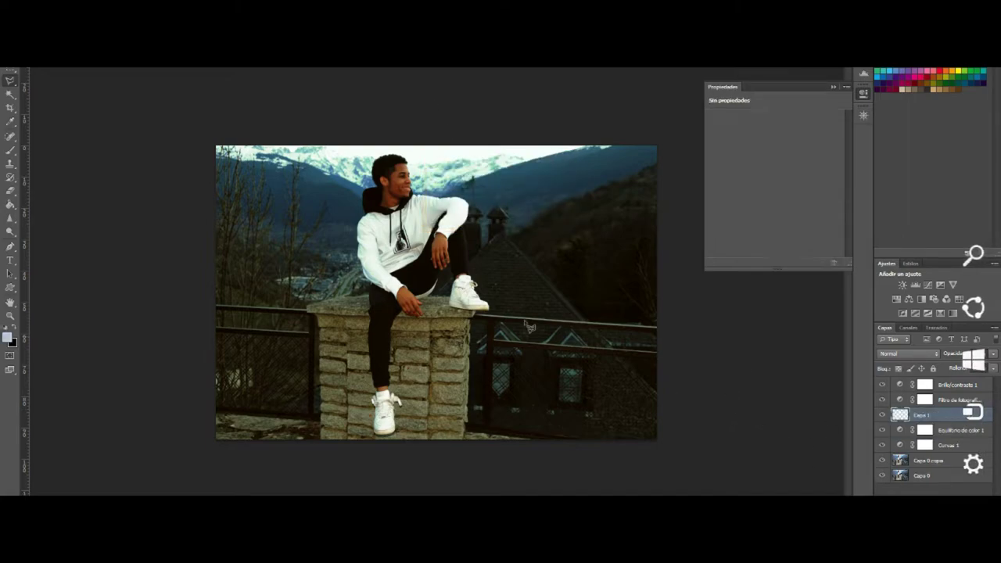
Step: Pick a brown-orange foreground colour and fill Capa 1 with it using the Paint Bucket
click(8, 336)
drag(816, 436, 818, 478)
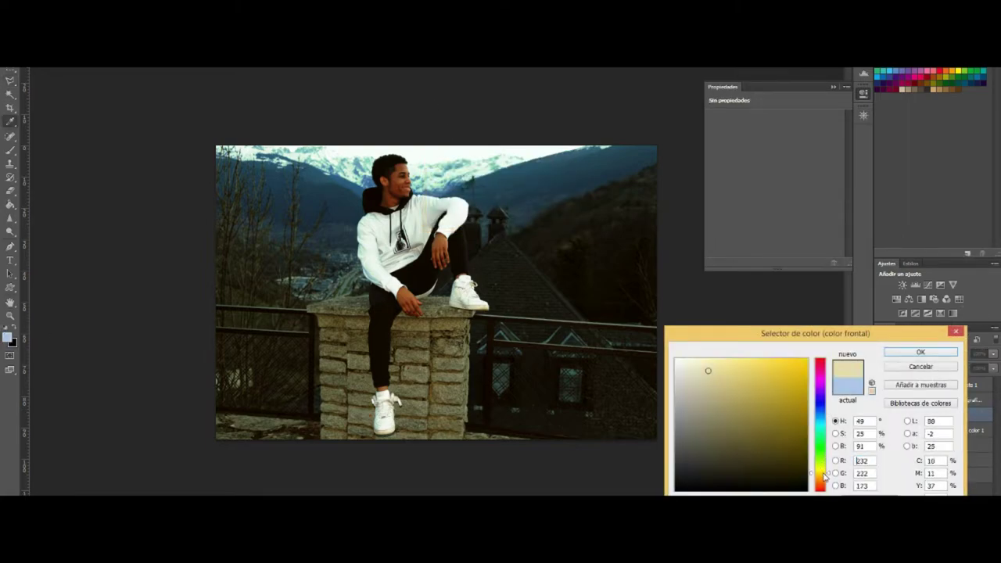
click(807, 410)
click(921, 352)
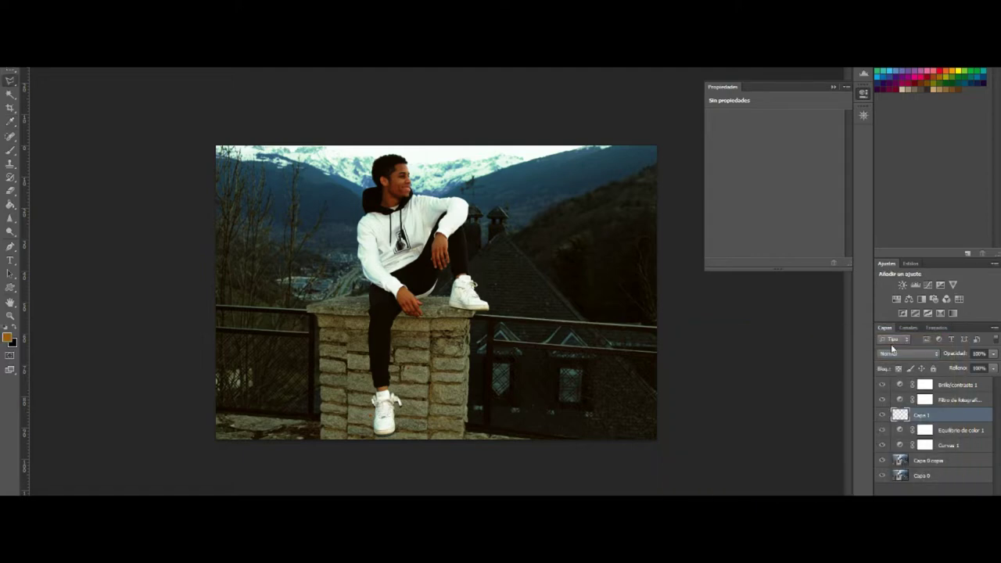
key(g)
click(445, 242)
Step: Set Capa 1 to Aclarar at 28% opacity and move it above Capa 0 copia
click(937, 353)
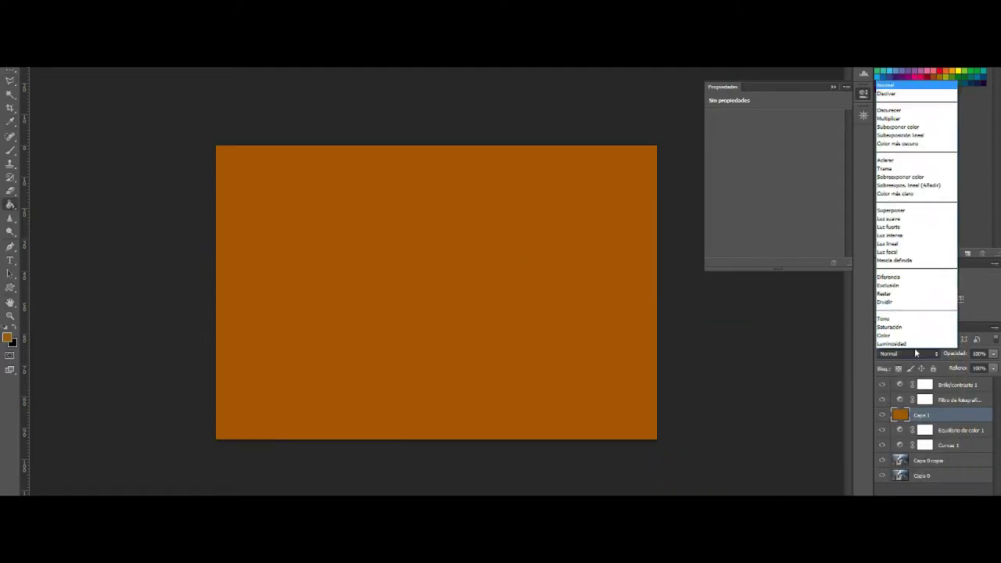
click(892, 83)
scroll(900, 353, down, 4)
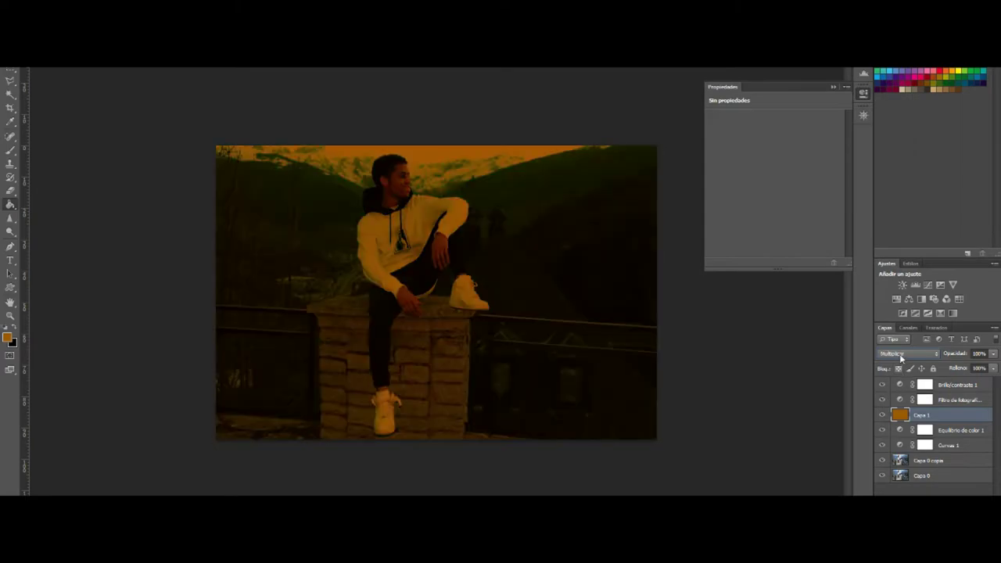
scroll(900, 354, down, 6)
scroll(900, 354, down, 6)
scroll(900, 354, down, 9)
scroll(901, 357, down, 2)
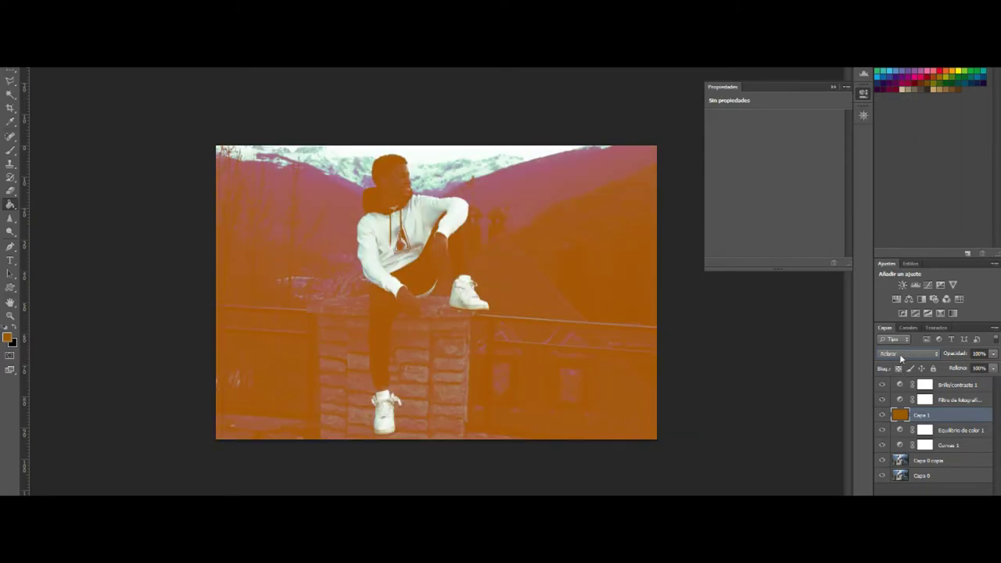
click(992, 354)
drag(965, 364, 953, 365)
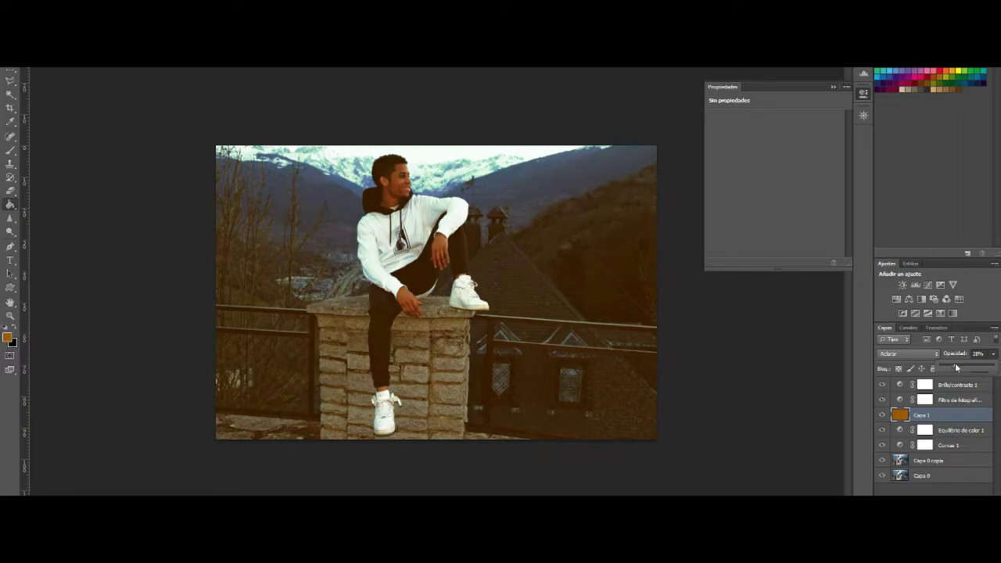
mouse_move(947, 414)
mouse_down()
mouse_move(944, 385)
mouse_move(953, 457)
mouse_up()
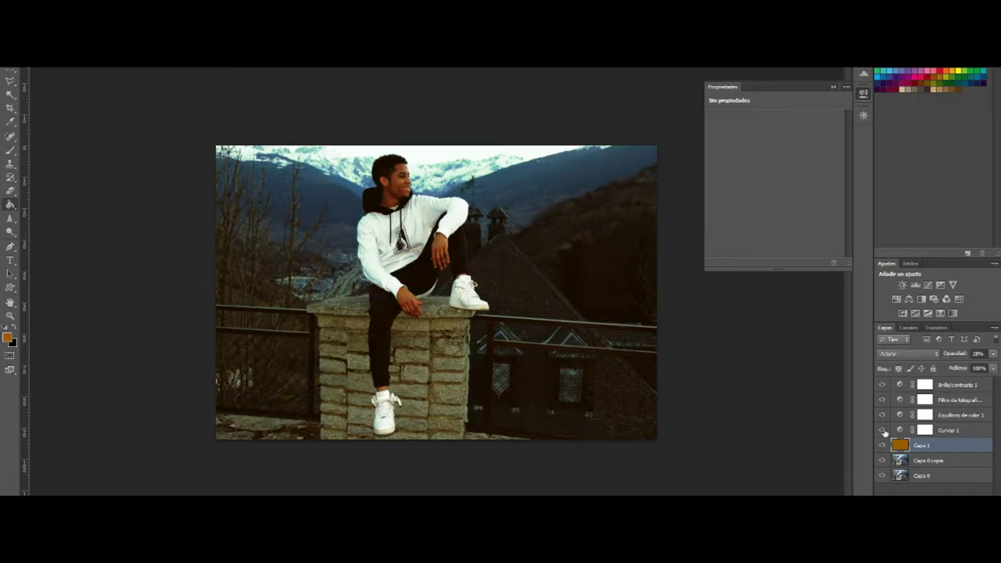
Step: Toggle Curvas 1, Photo Filter and Brillo/contraste visibility to compare, then duplicate Capa 0 copia
click(883, 430)
click(883, 402)
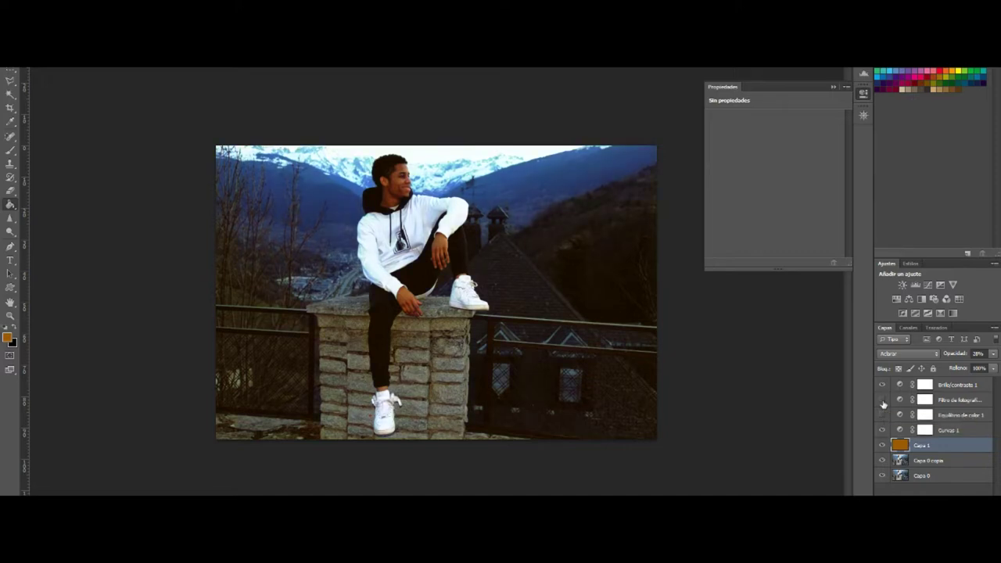
click(883, 402)
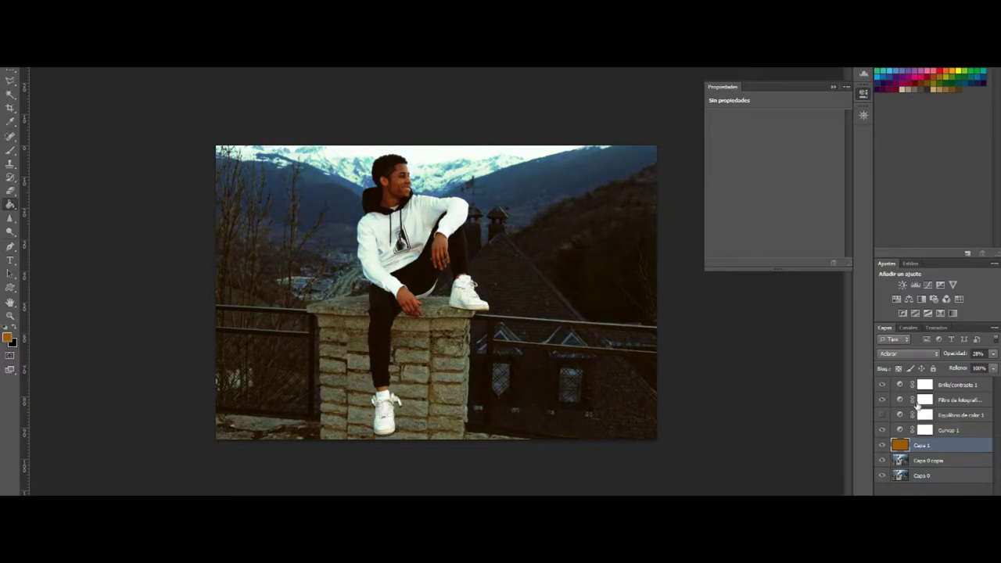
click(883, 400)
click(883, 385)
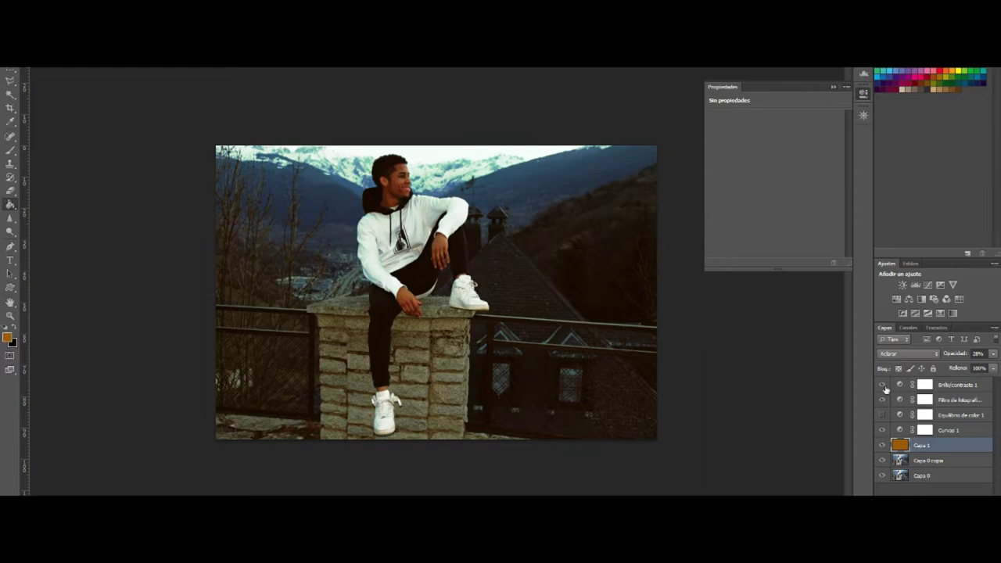
click(883, 385)
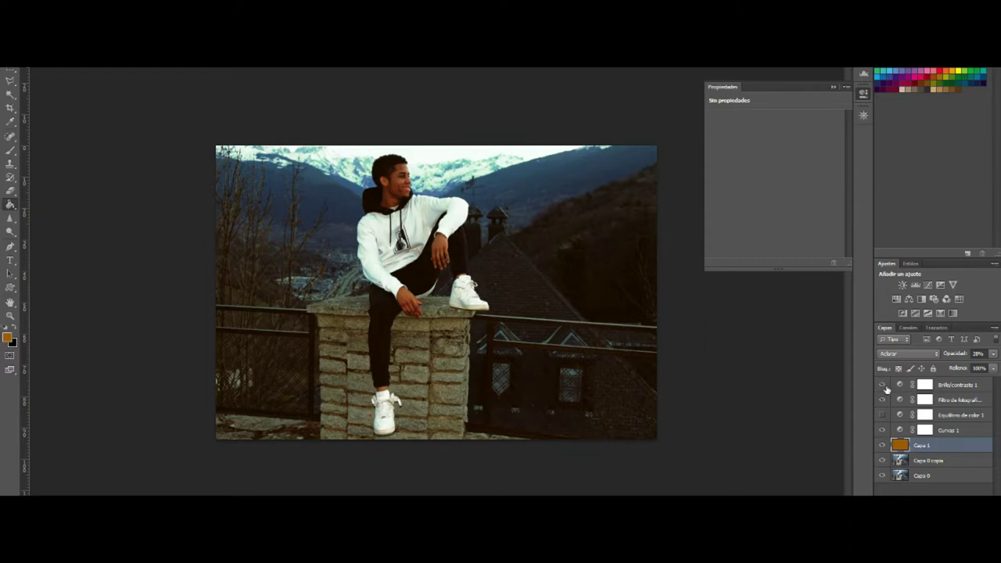
click(904, 462)
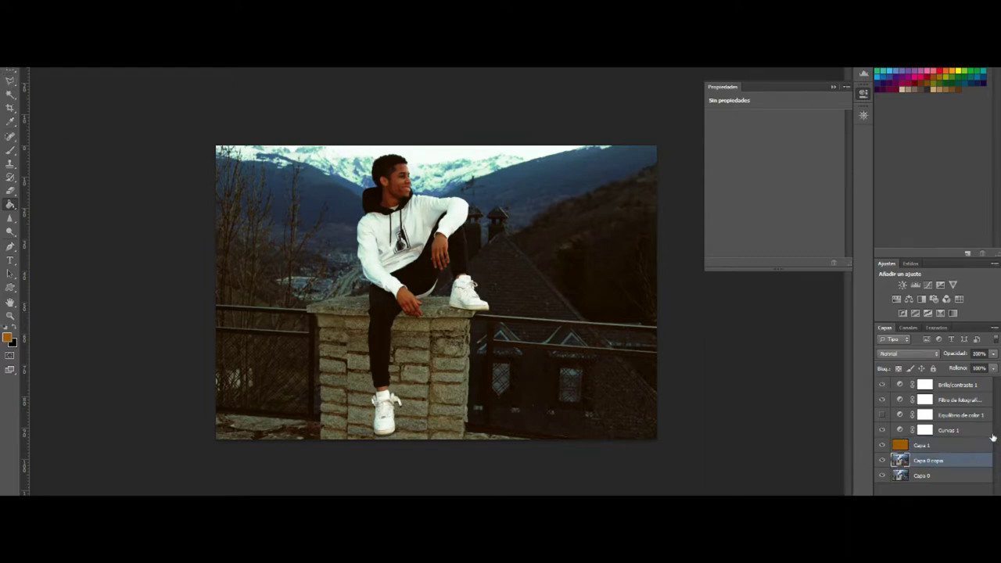
key(ctrl+j)
Step: Apply a Gaussian blur with a 0,8 px radius to Capa 0 copia 2
click(205, 61)
mouse_move(235, 112)
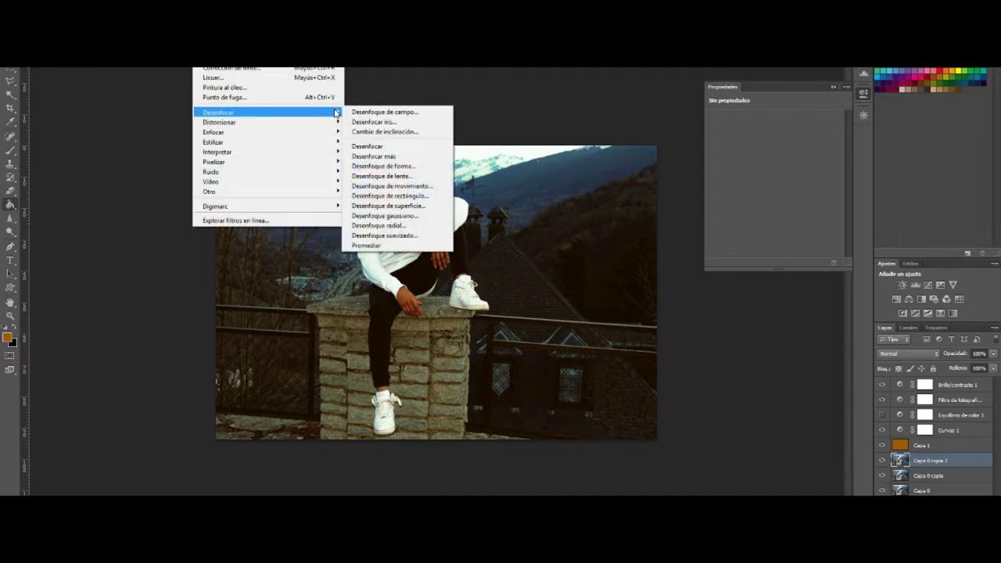
click(447, 221)
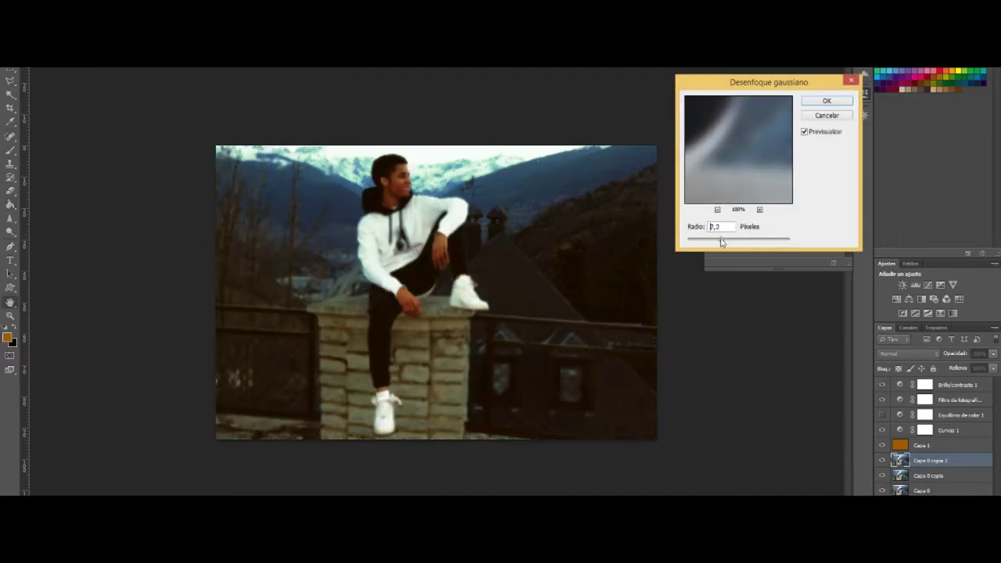
drag(727, 239, 710, 245)
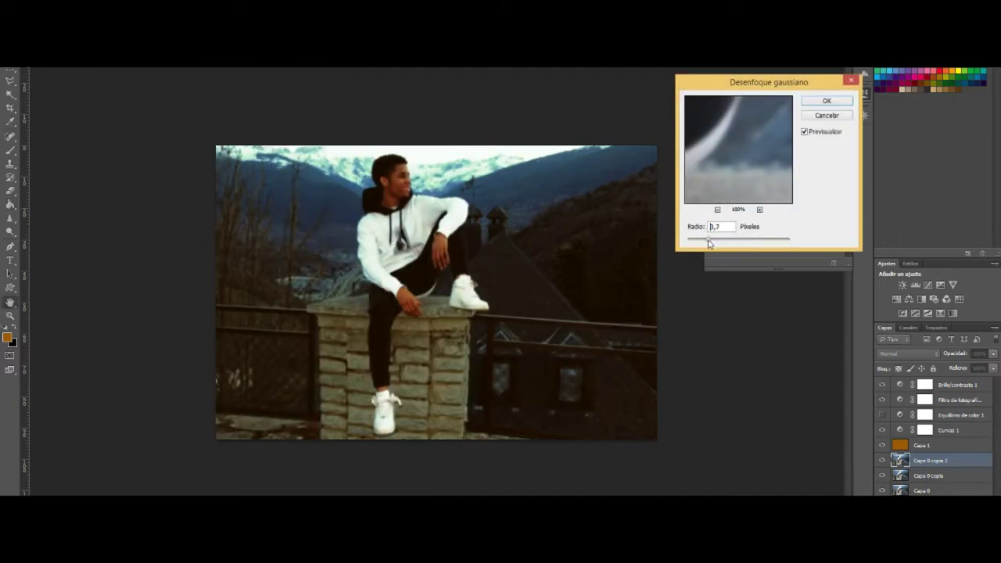
click(841, 105)
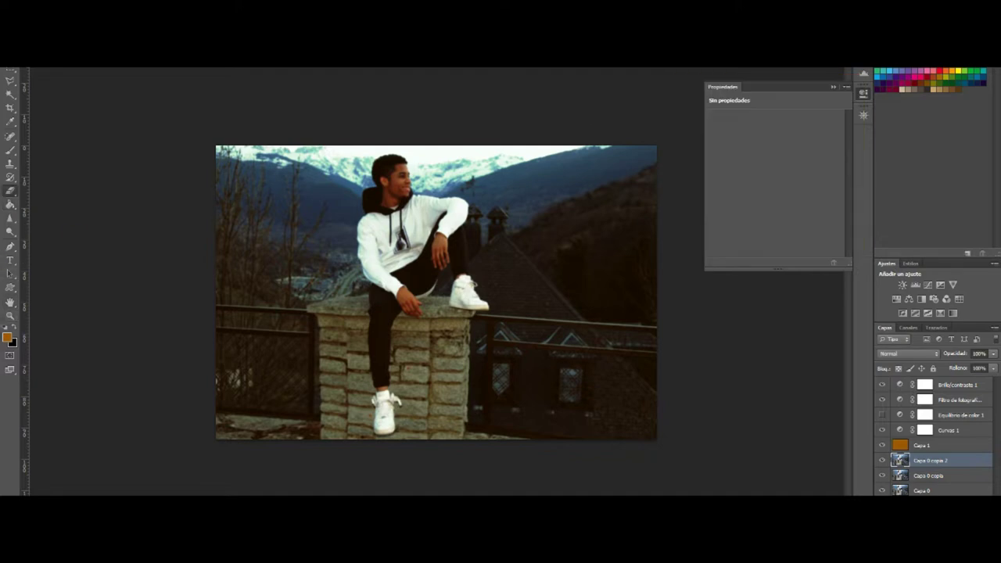
Step: Review the brush tip settings and bring up the list of panels
click(35, 58)
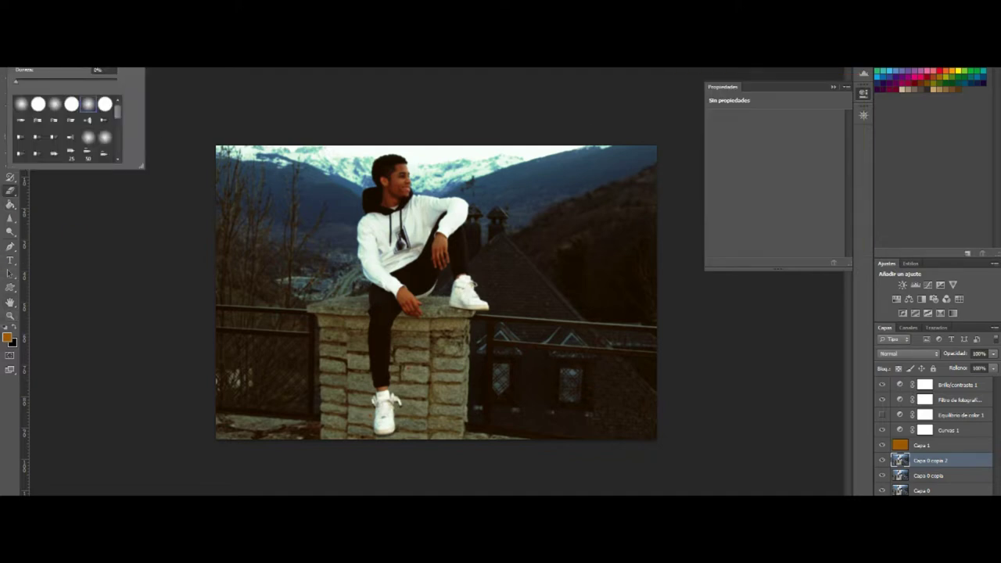
click(389, 172)
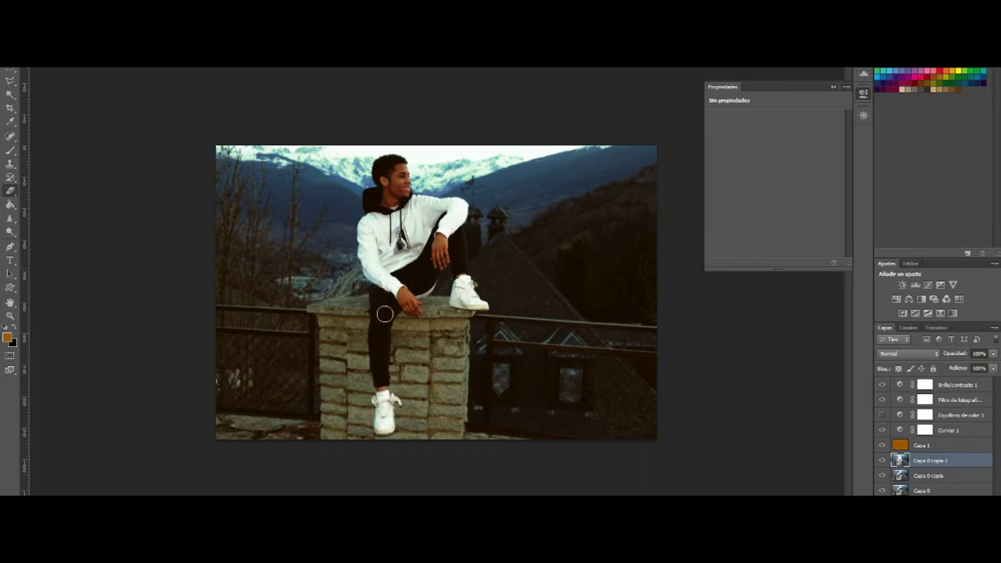
click(270, 61)
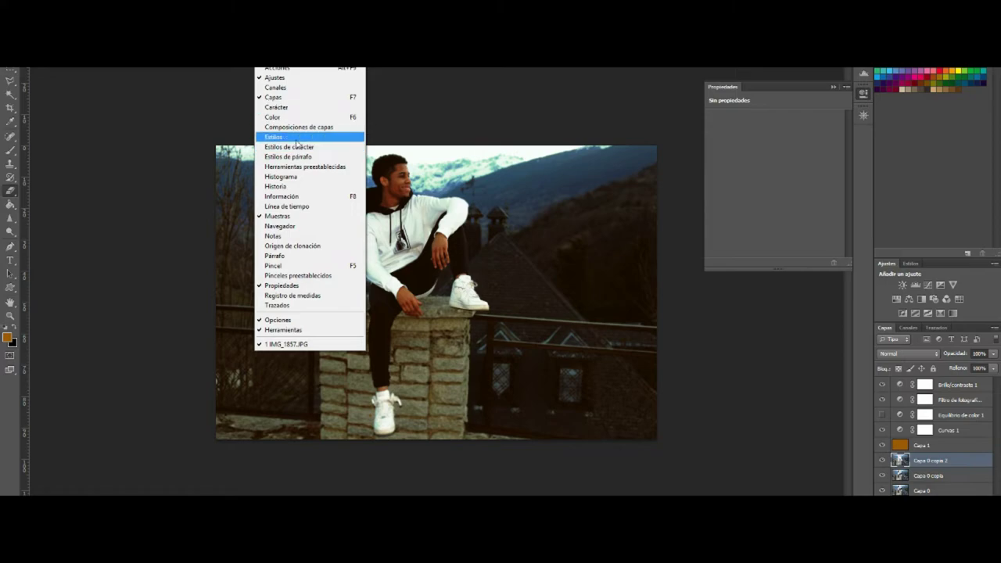
Step: Show the Navigator, zoom into the sweatshirt and paint out its grey crease
click(290, 227)
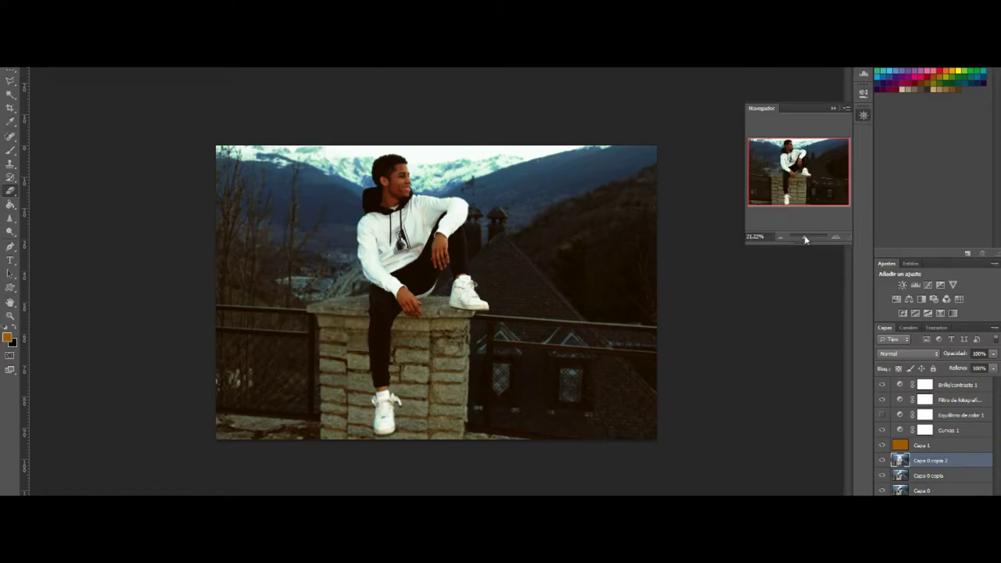
drag(806, 238, 818, 239)
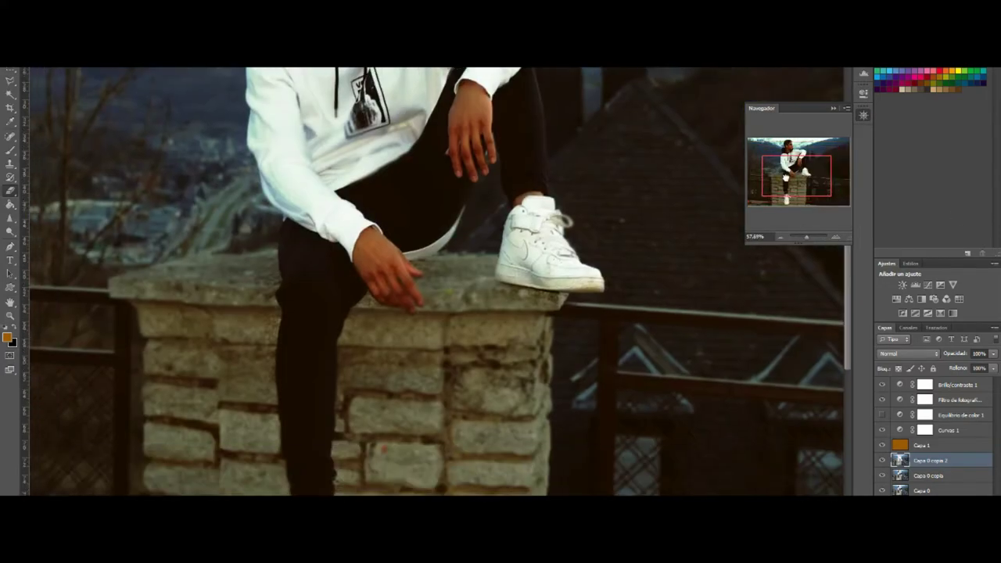
drag(791, 180, 771, 192)
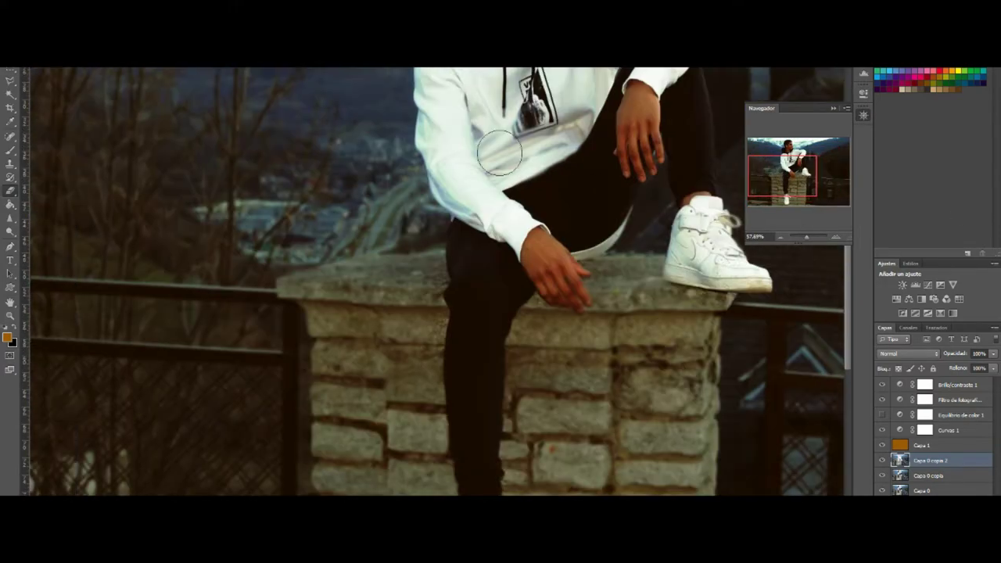
click(499, 153)
click(37, 60)
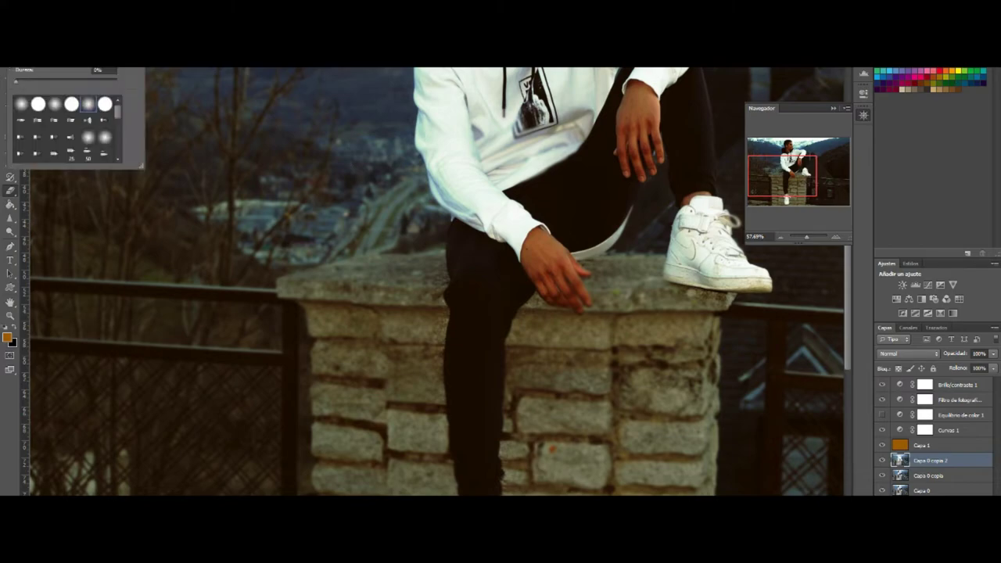
click(442, 196)
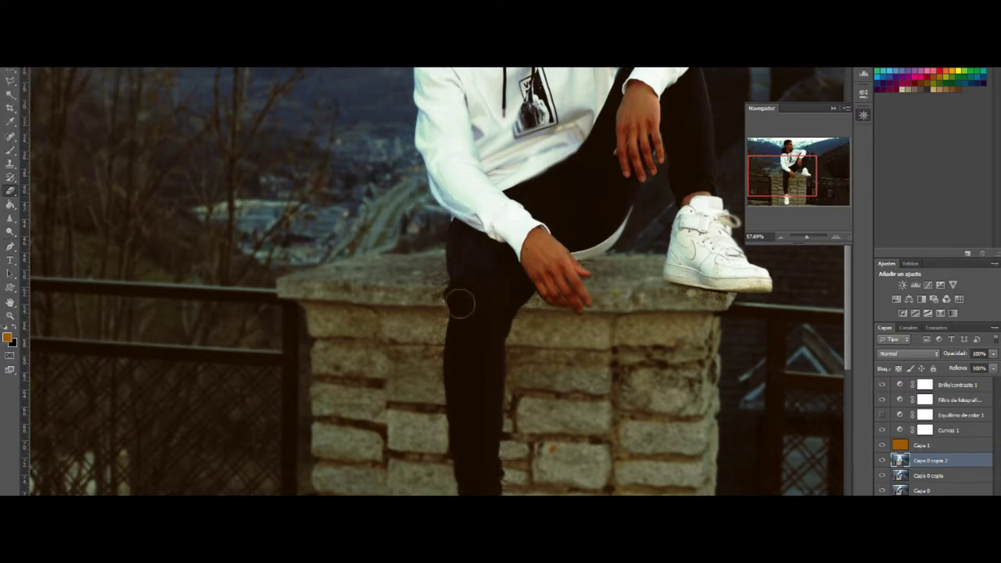
Step: Brush over the man's body while scrolling the view and adjusting brush hardness
scroll(463, 436, down, 2)
scroll(463, 369, down, 1)
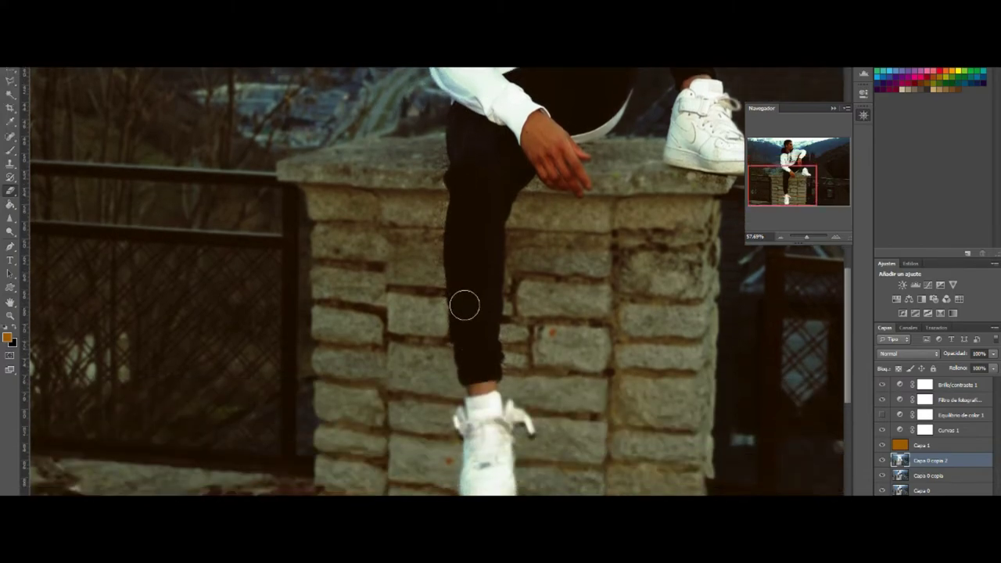
scroll(465, 363, down, 1)
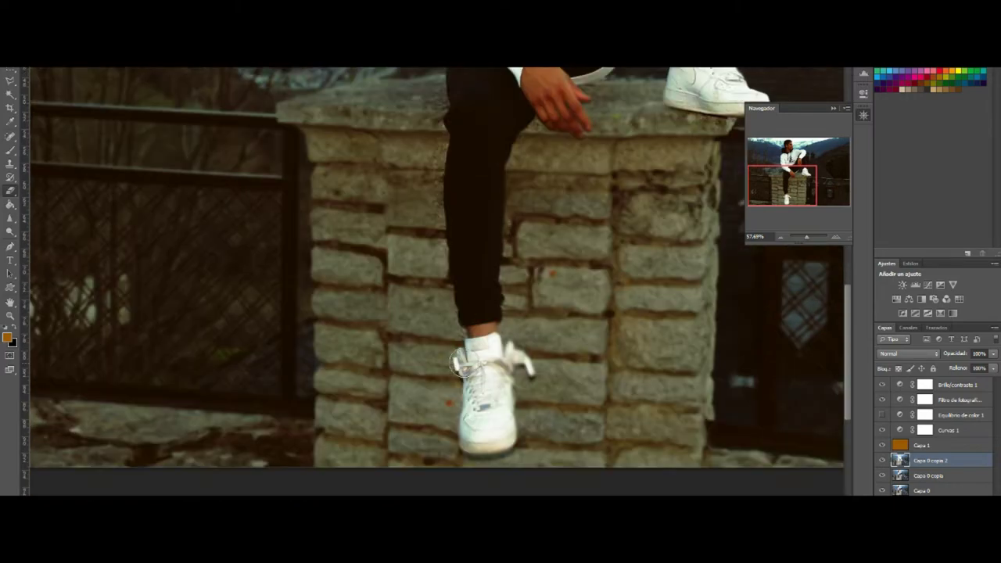
scroll(463, 363, down, 1)
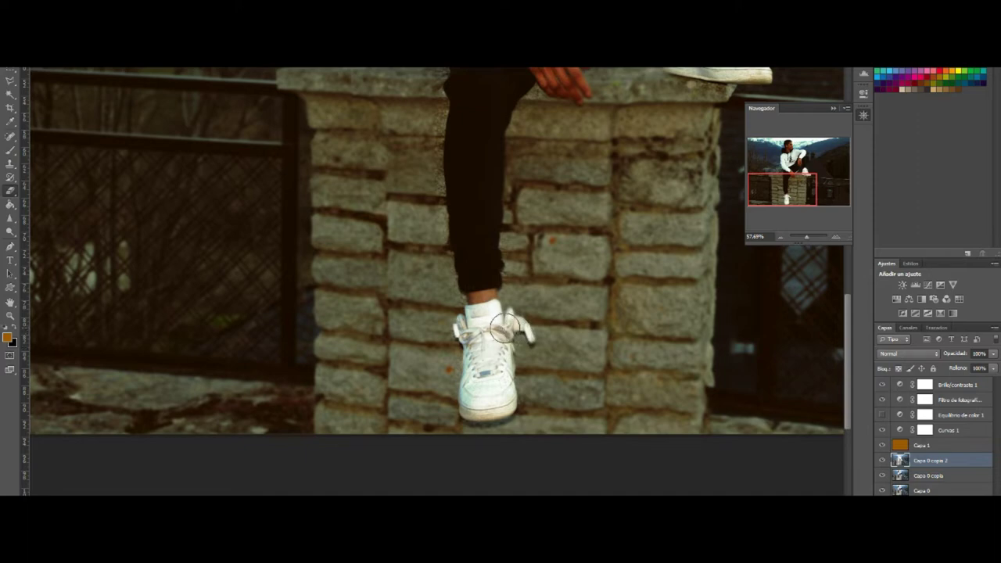
scroll(498, 122, up, 2)
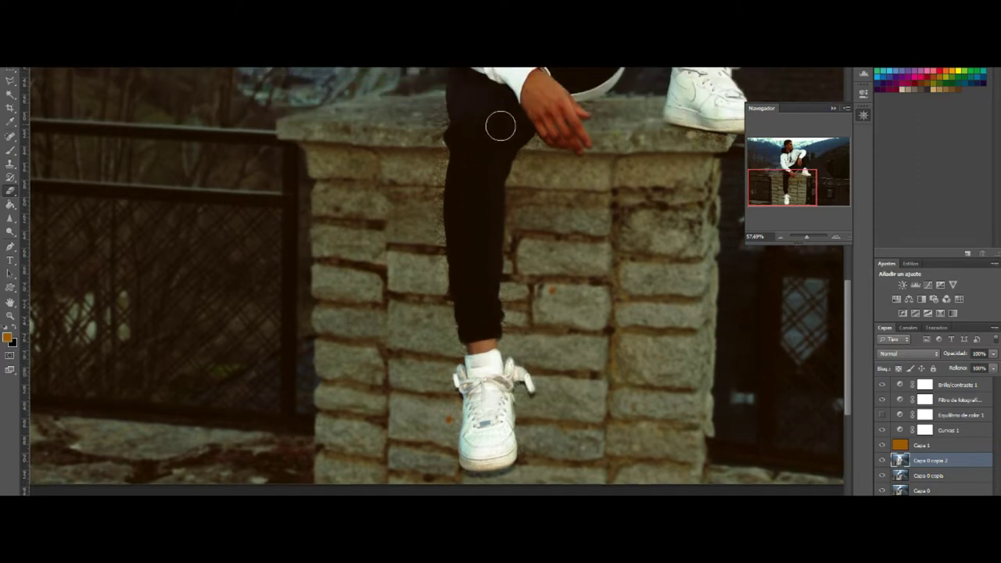
scroll(498, 122, up, 2)
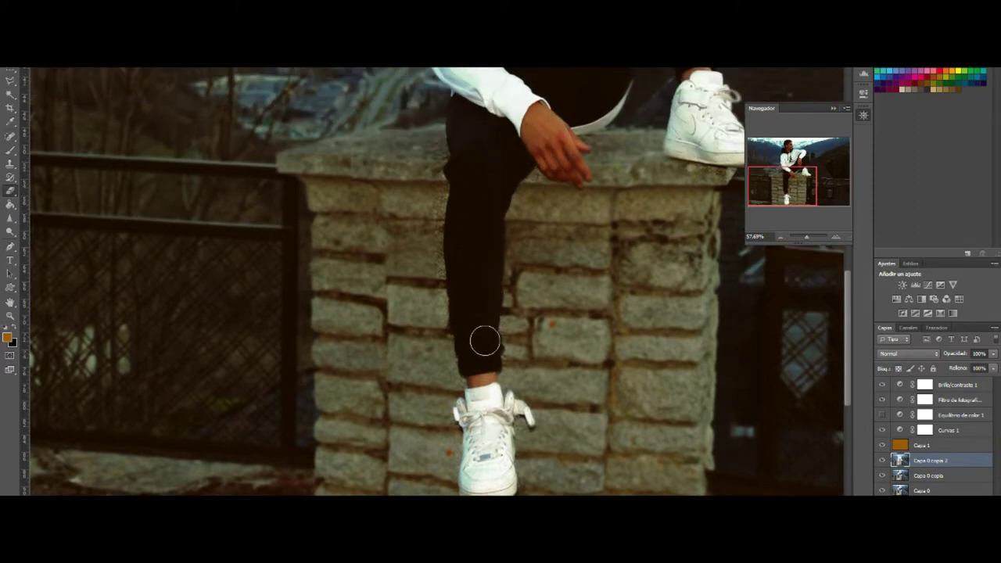
scroll(532, 282, up, 5)
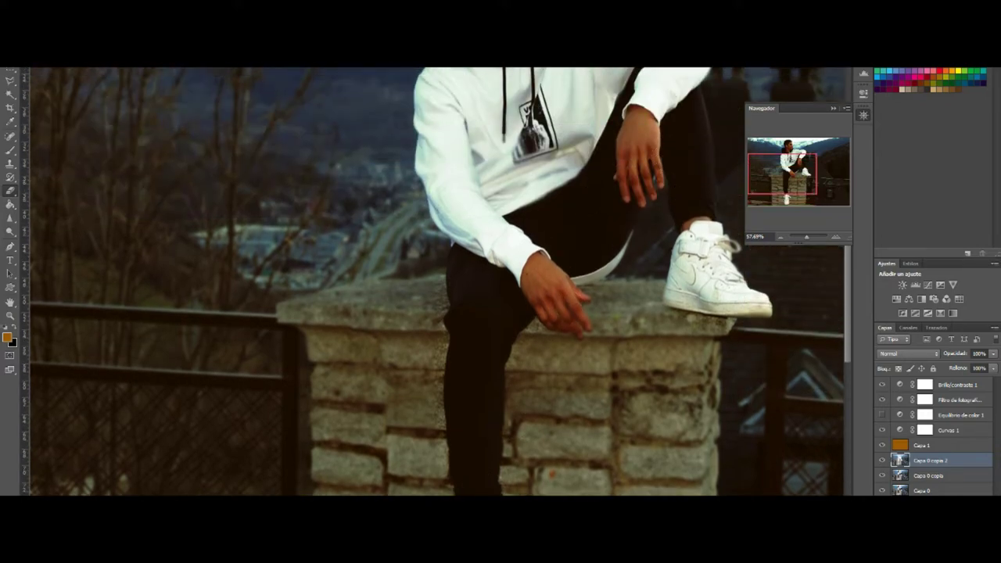
scroll(517, 290, right, 6)
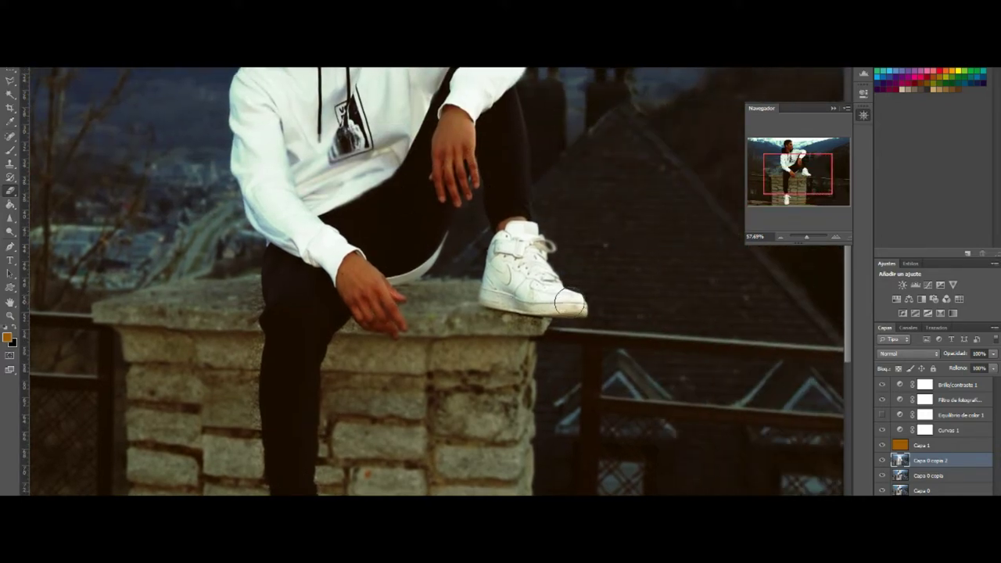
click(24, 54)
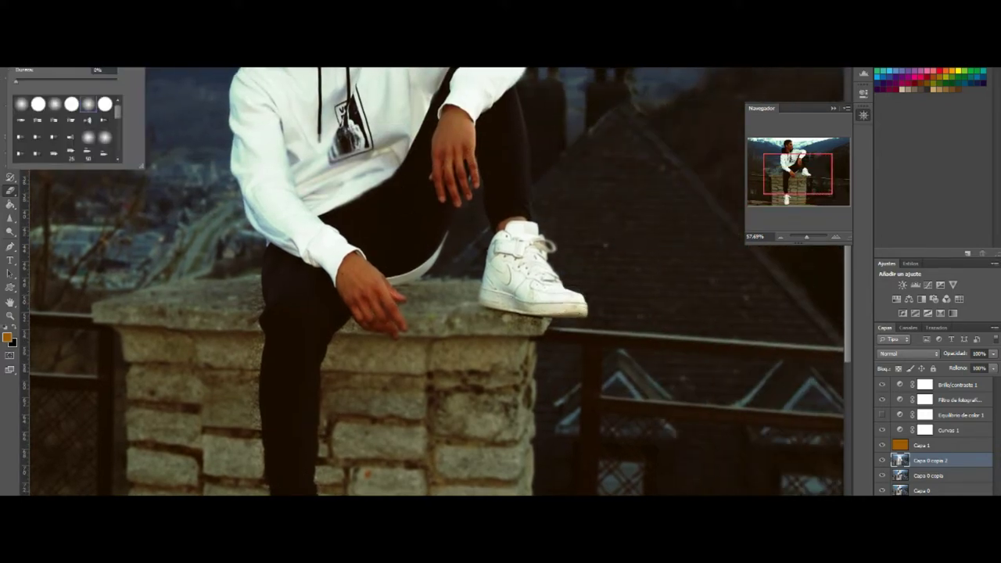
click(556, 301)
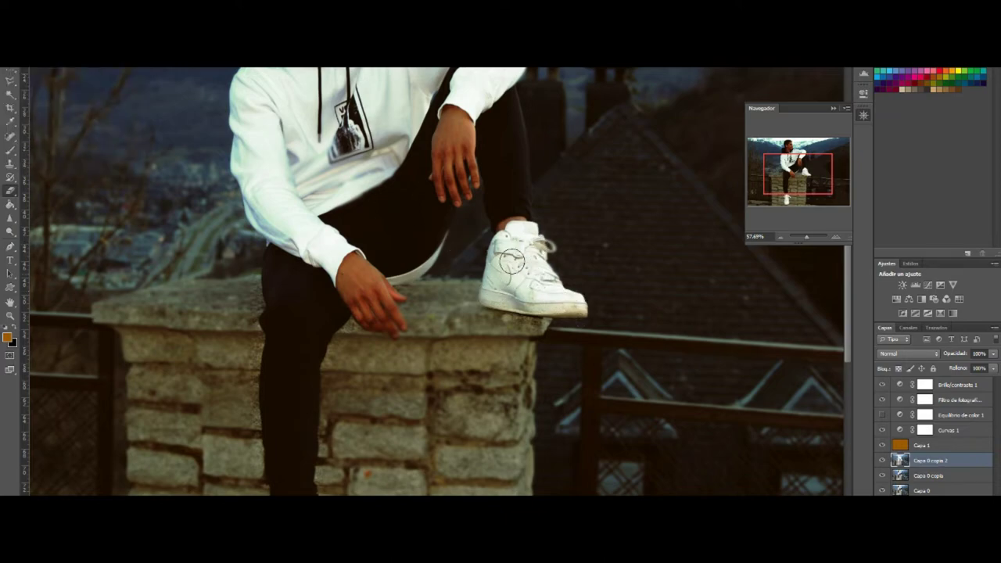
Step: Brush around the man's head and the sky, then zoom out to the whole photo
drag(511, 206, 514, 308)
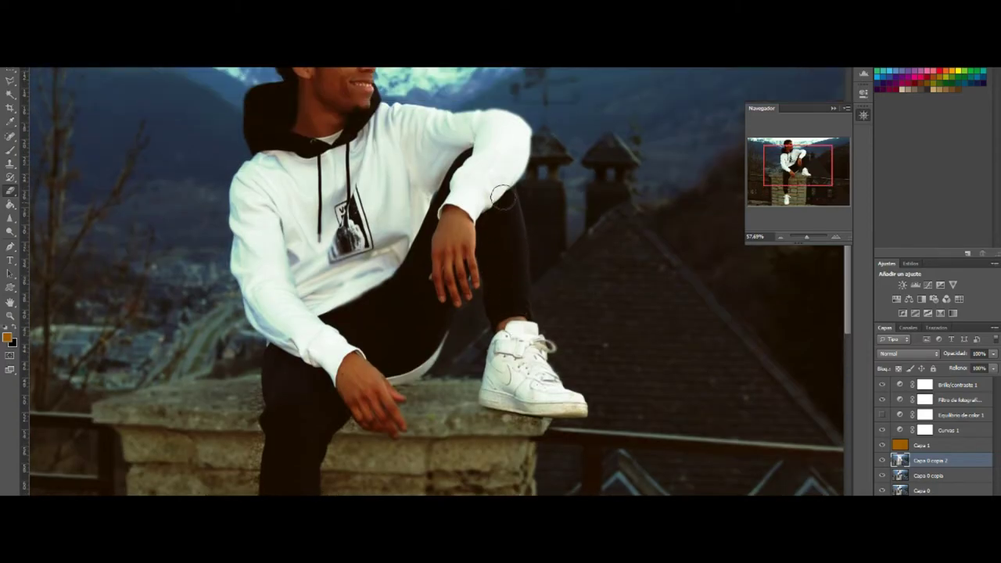
drag(500, 169, 513, 232)
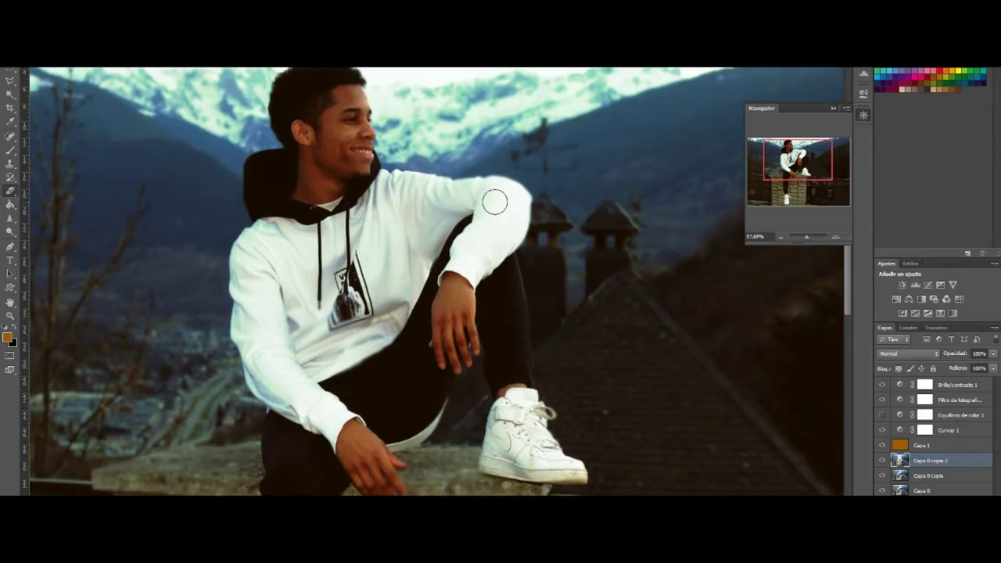
drag(449, 195, 476, 231)
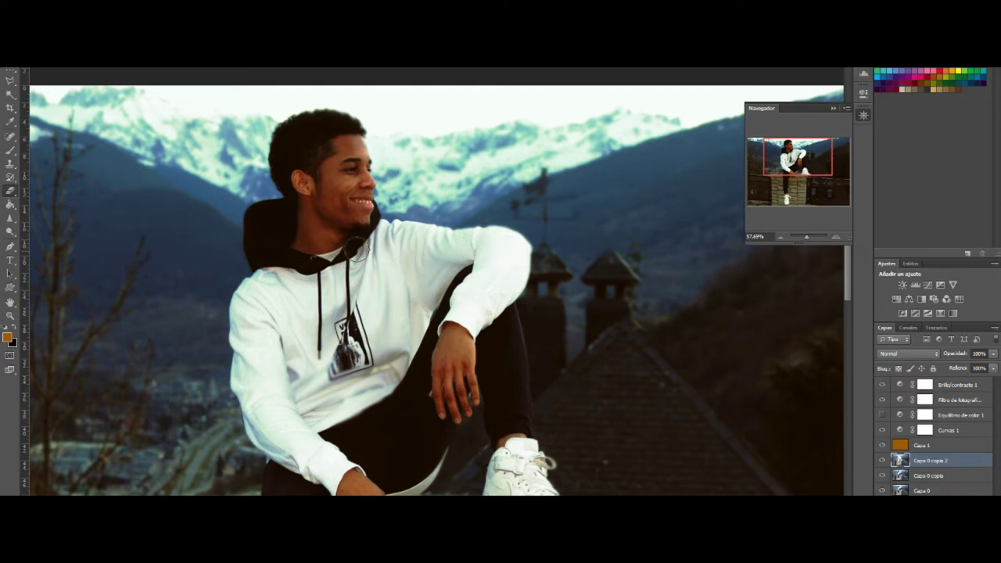
drag(358, 230, 492, 265)
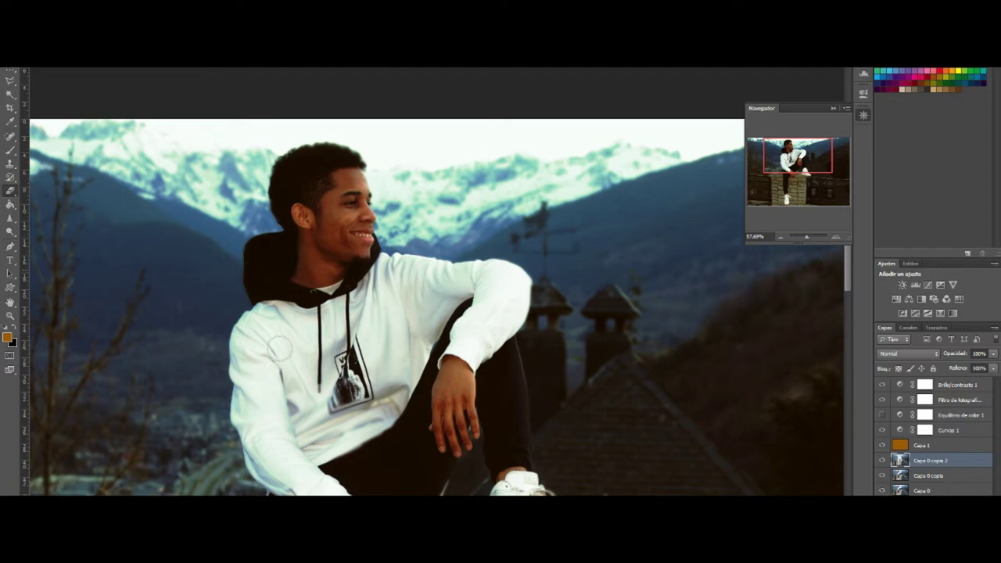
scroll(388, 391, down, 3)
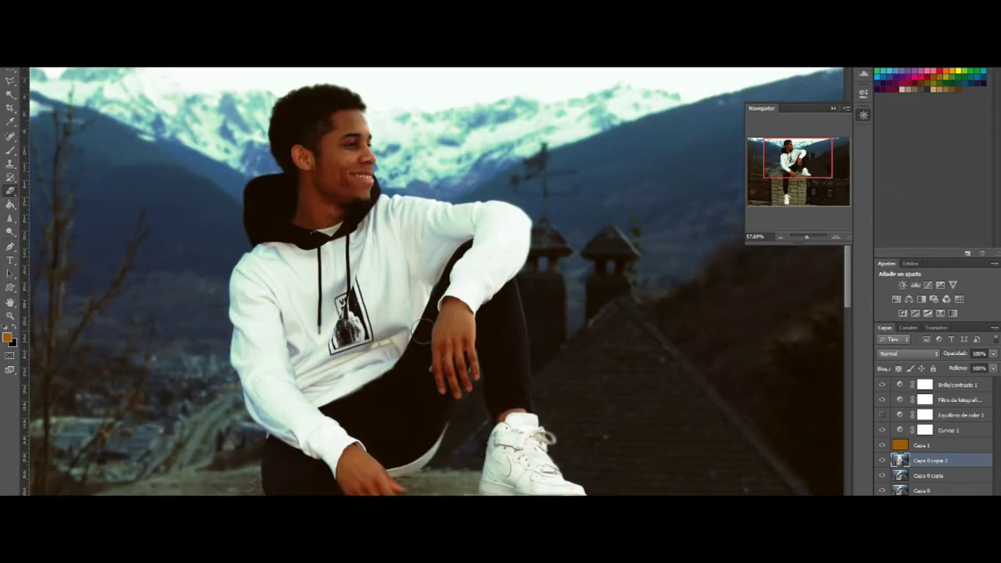
scroll(384, 360, down, 4)
scroll(344, 258, down, 5)
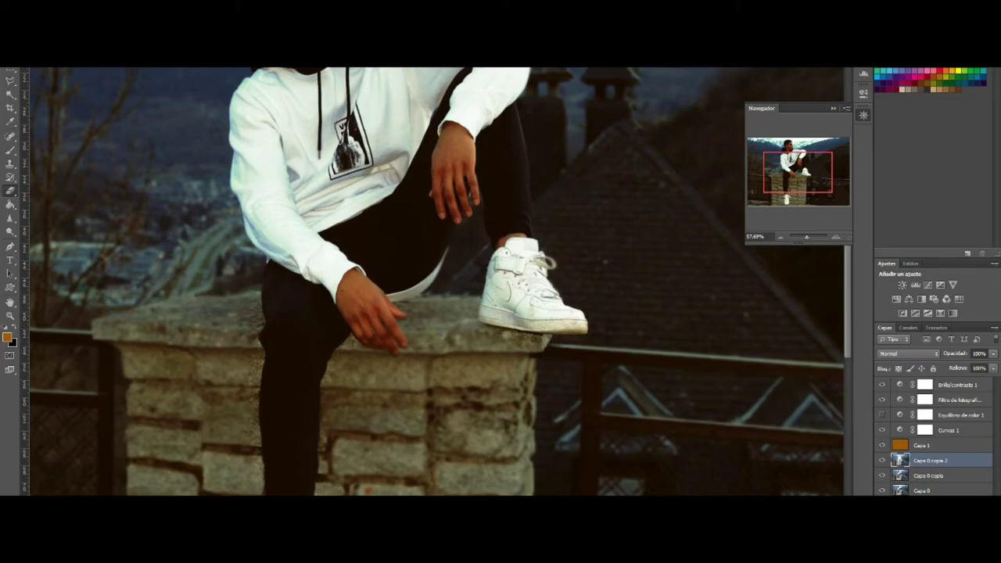
click(32, 59)
click(399, 342)
drag(807, 236, 805, 237)
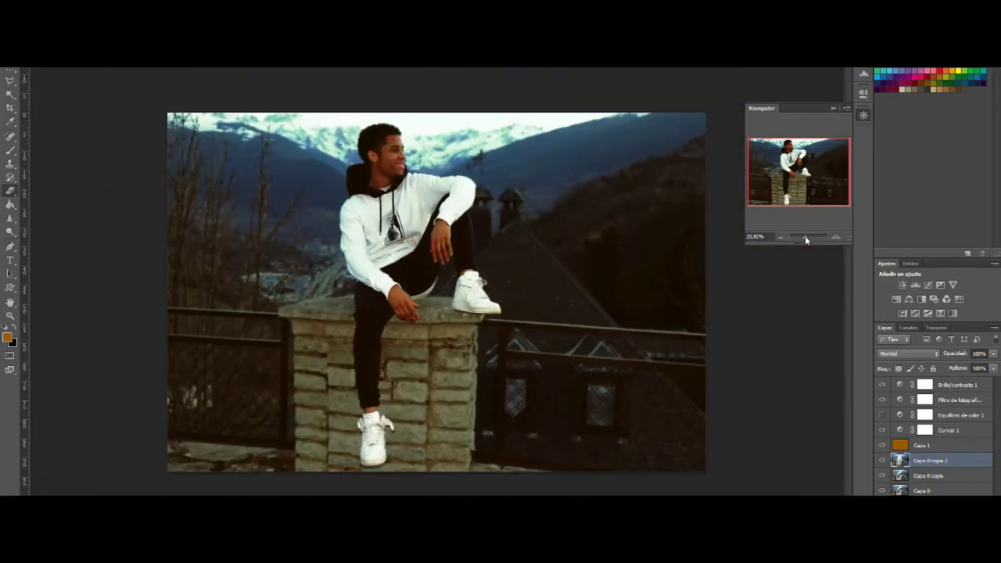
Step: Select the orange tint layer Capa 1 and duplicate it with Ctrl+J
click(896, 445)
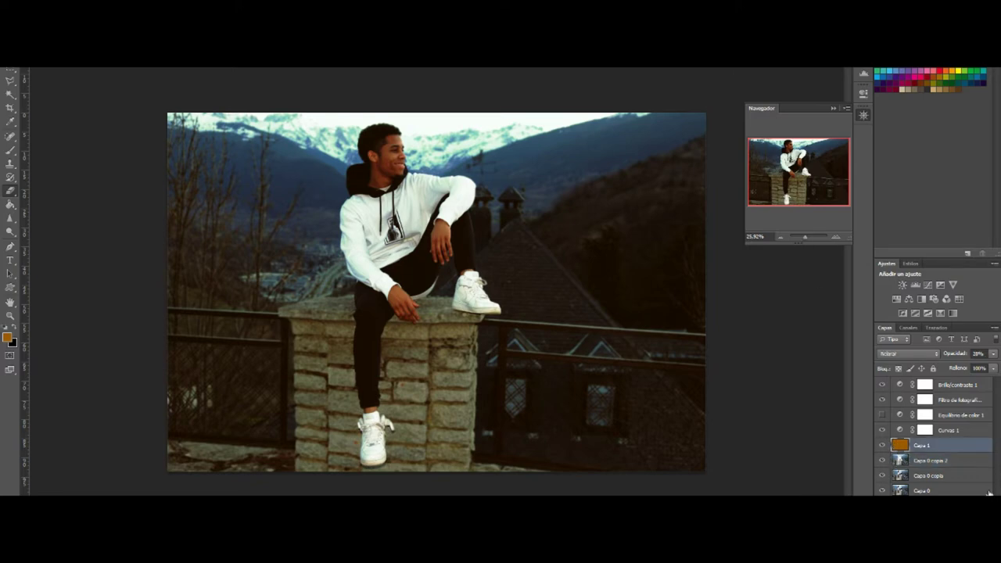
key(ctrl+j)
key(ctrl+j)
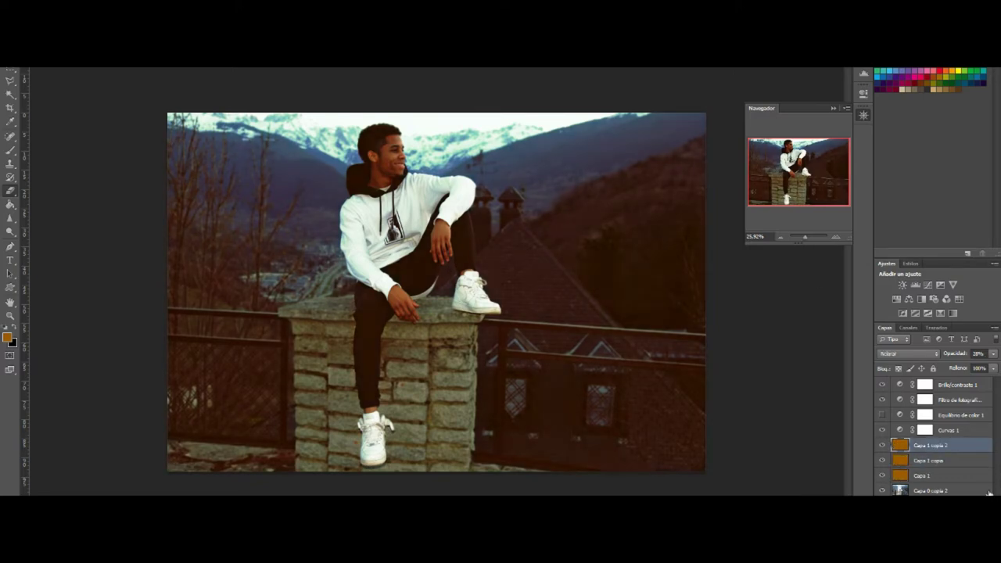
key(ctrl+j)
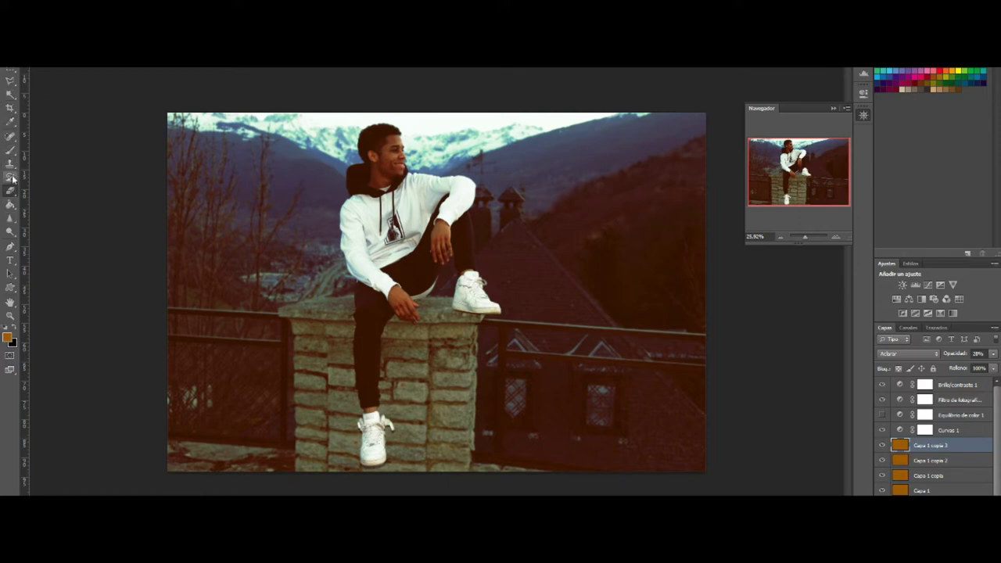
Step: Set a soft brush and erase the orange tint over the man on Capa 1 copia 3
click(35, 60)
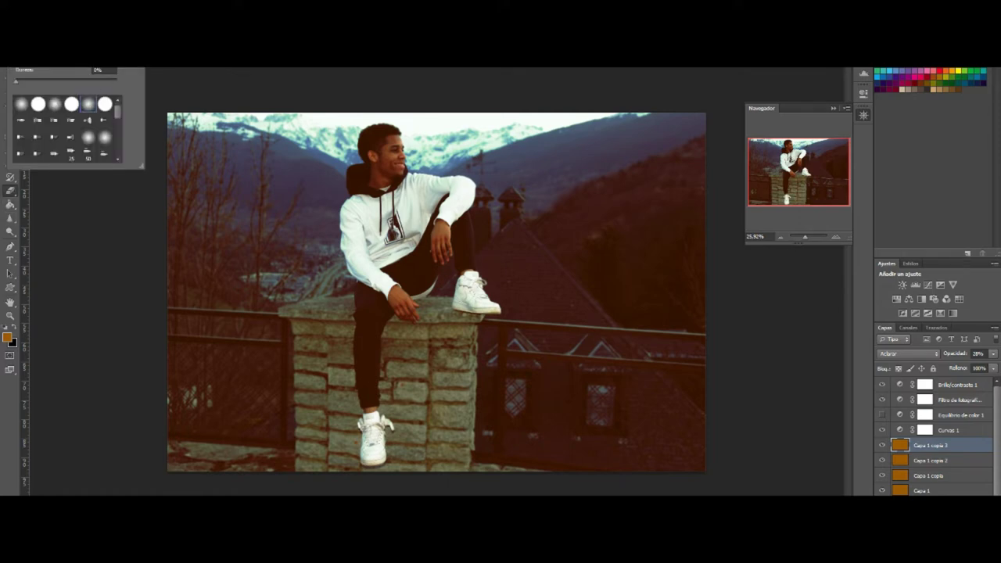
key(Return)
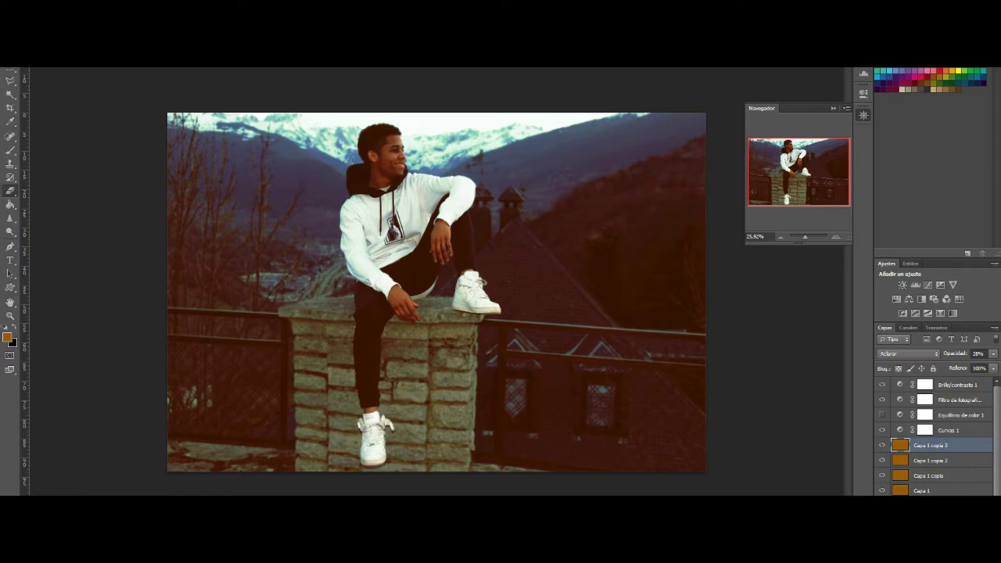
click(35, 60)
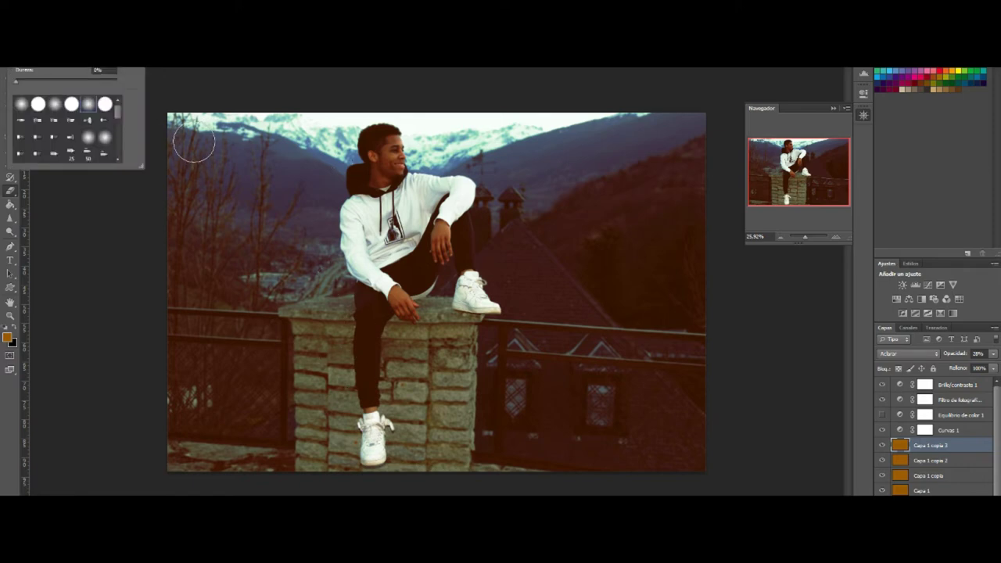
key(Return)
mouse_move(366, 270)
mouse_down()
mouse_move(365, 144)
mouse_move(398, 137)
mouse_move(439, 249)
mouse_move(421, 223)
mouse_move(363, 309)
mouse_move(369, 411)
mouse_up()
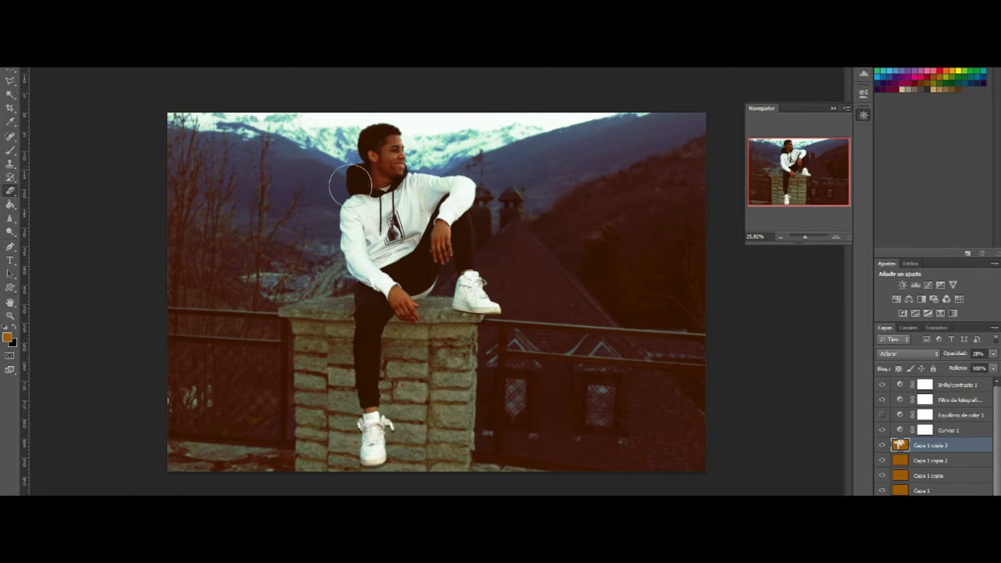
Step: On Capa 1 copia 2, erase the tint from the man's head, chest and trouser leg
click(924, 461)
drag(381, 156, 377, 154)
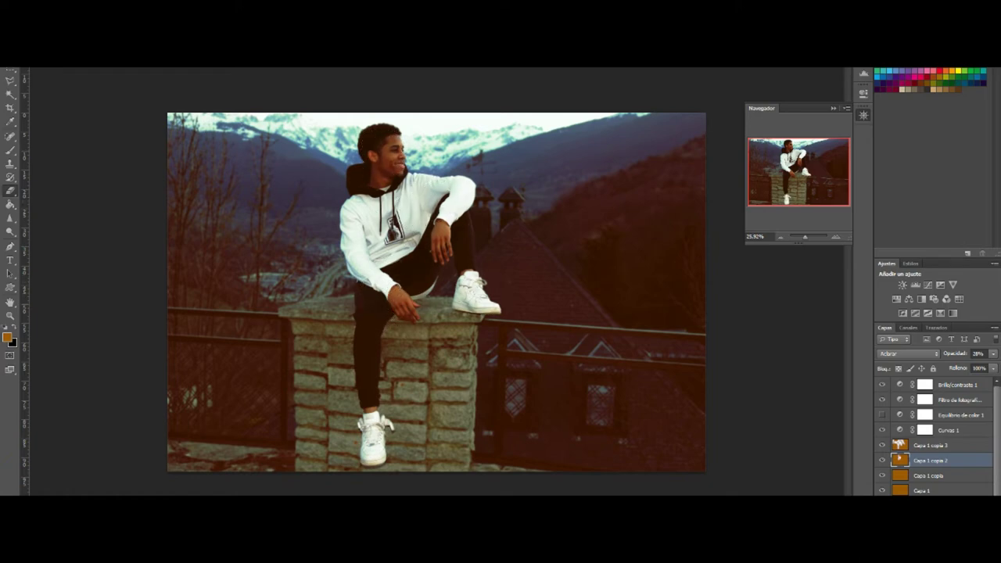
click(31, 54)
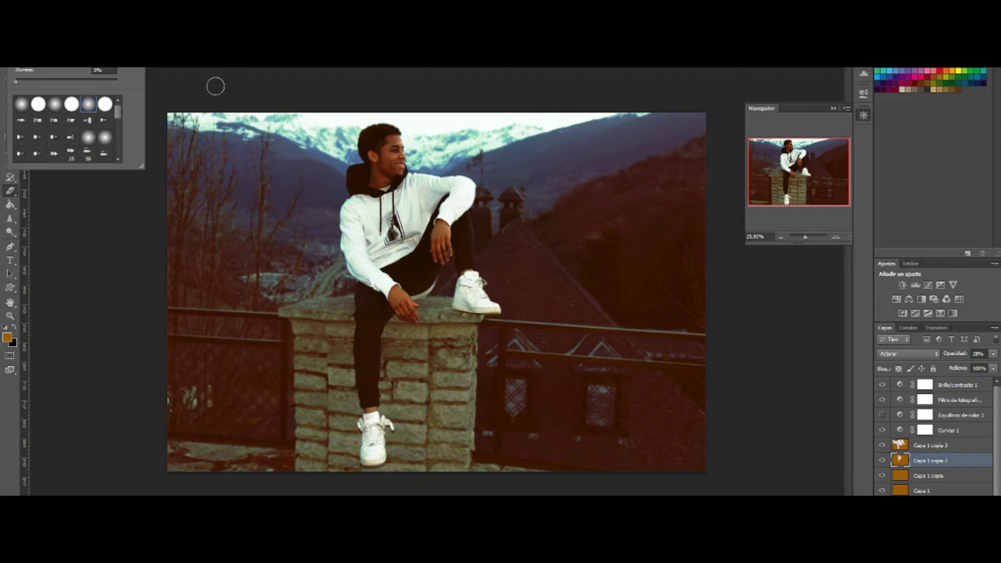
click(473, 295)
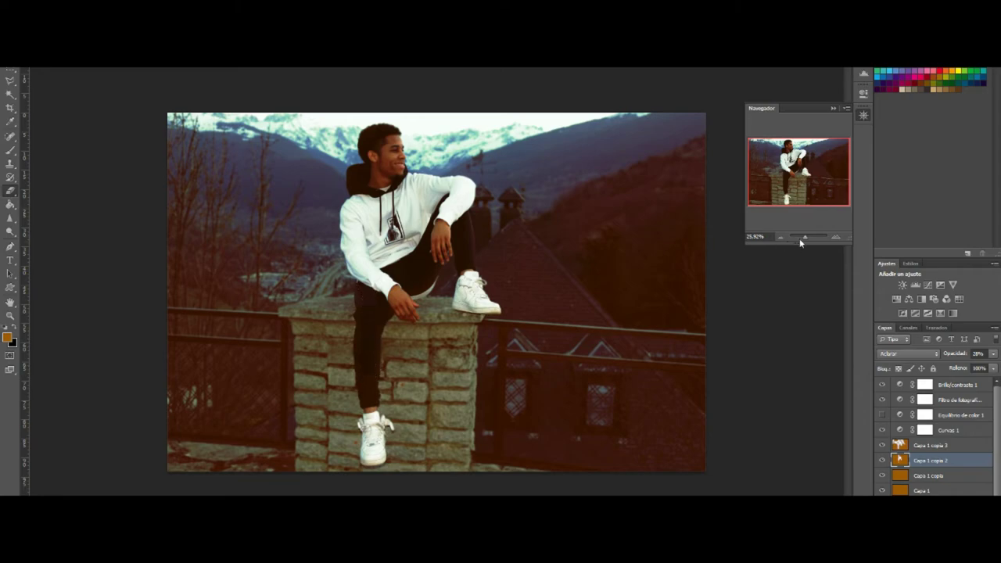
drag(800, 243, 815, 237)
drag(806, 173, 781, 180)
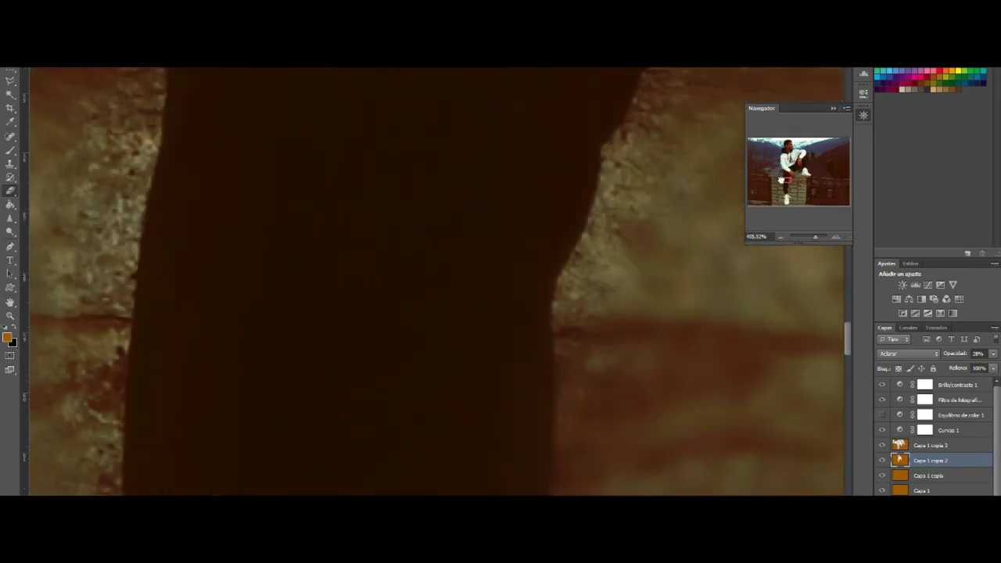
drag(816, 237, 806, 237)
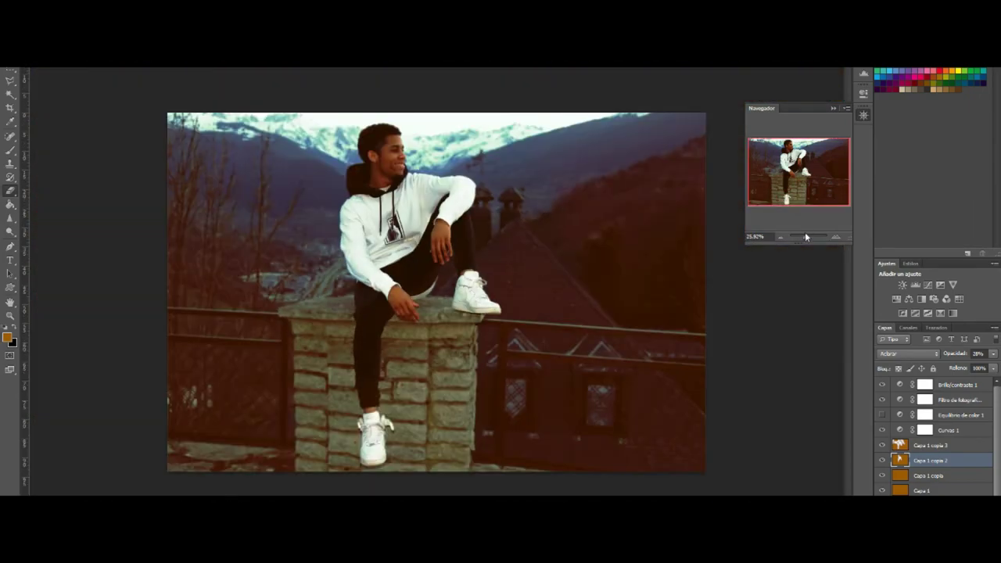
Step: Adjust the soft eraser brush for clearing the man on Capa 1 and Capa 1 copia
click(936, 490)
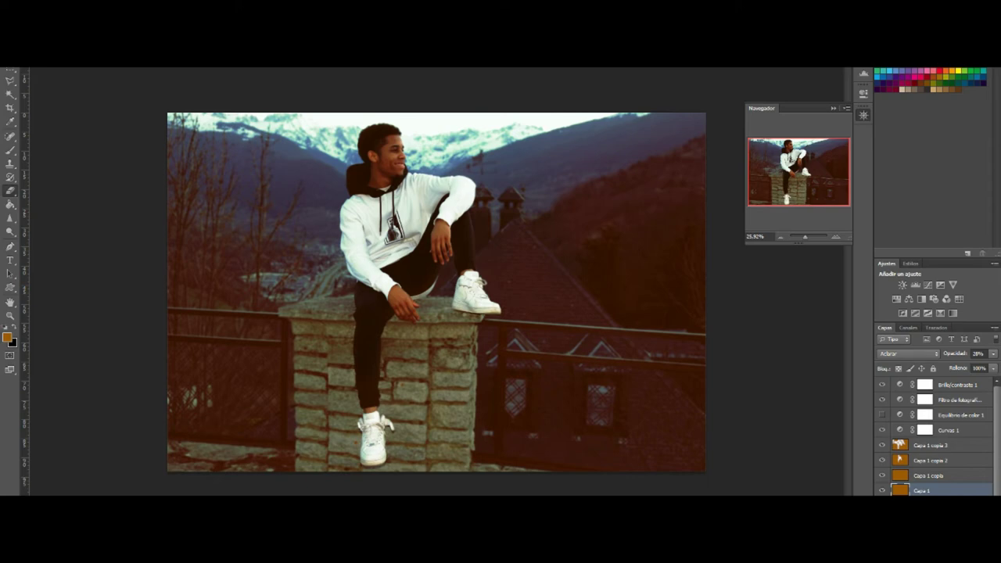
click(39, 31)
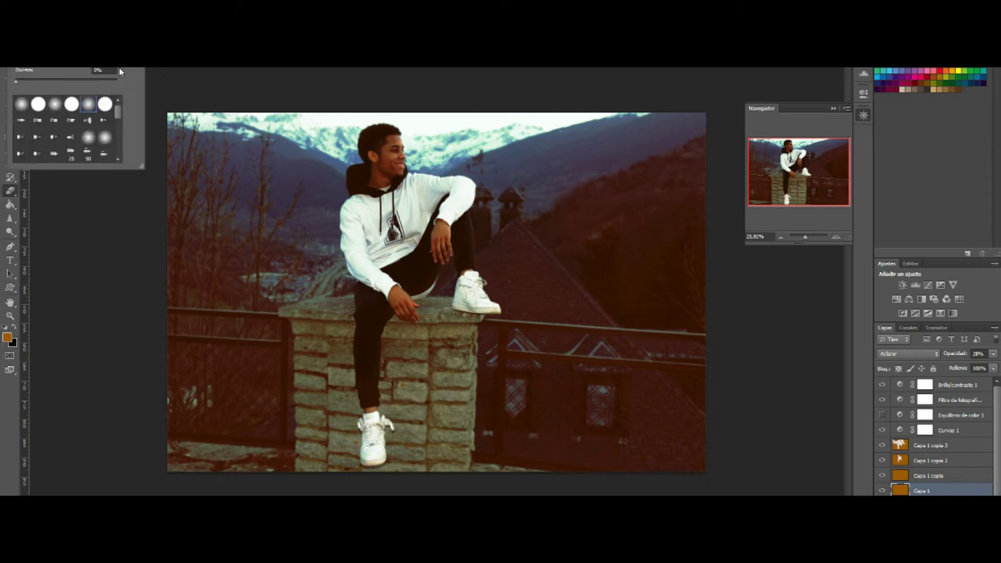
click(601, 193)
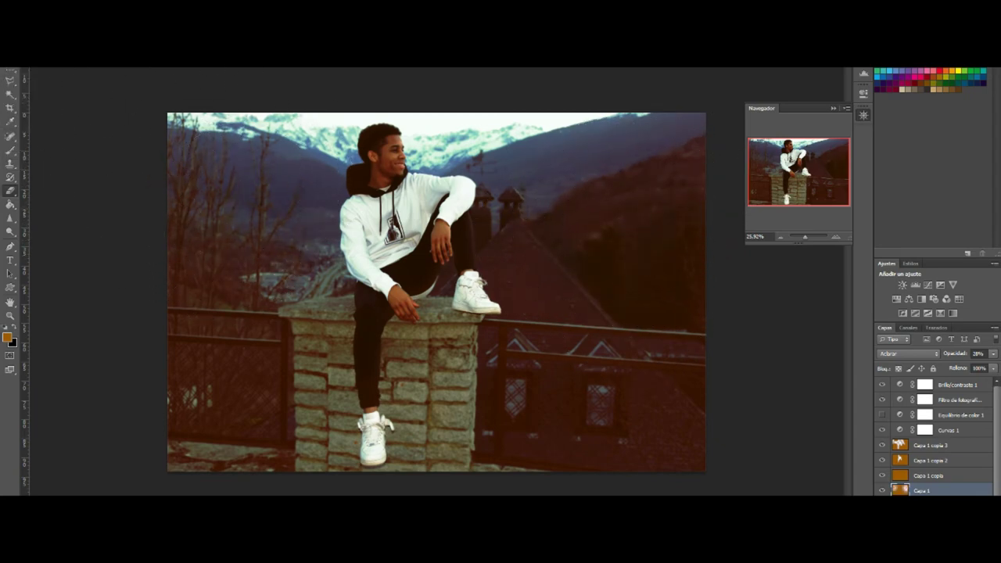
click(31, 55)
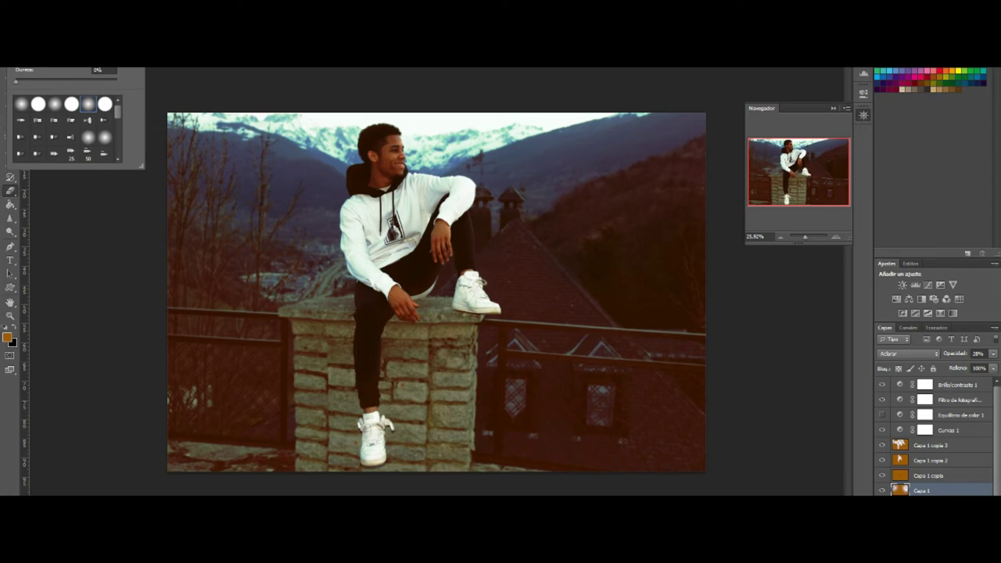
click(900, 478)
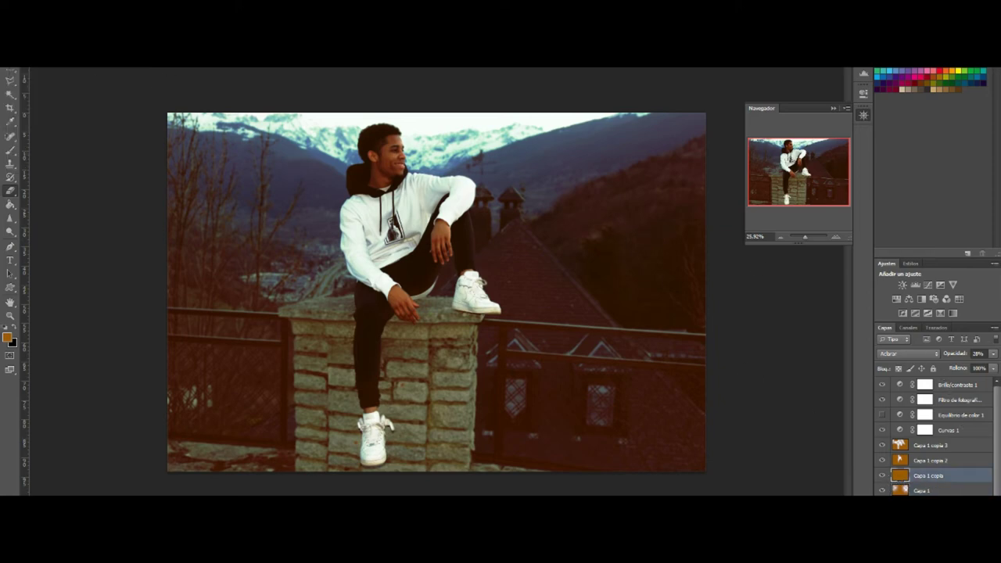
click(693, 260)
Step: Step through the tint copies, then hide Brillo/contraste 1 to show the original photo
key(alt+bracketleft)
key(alt+bracketright)
key(alt+bracketright)
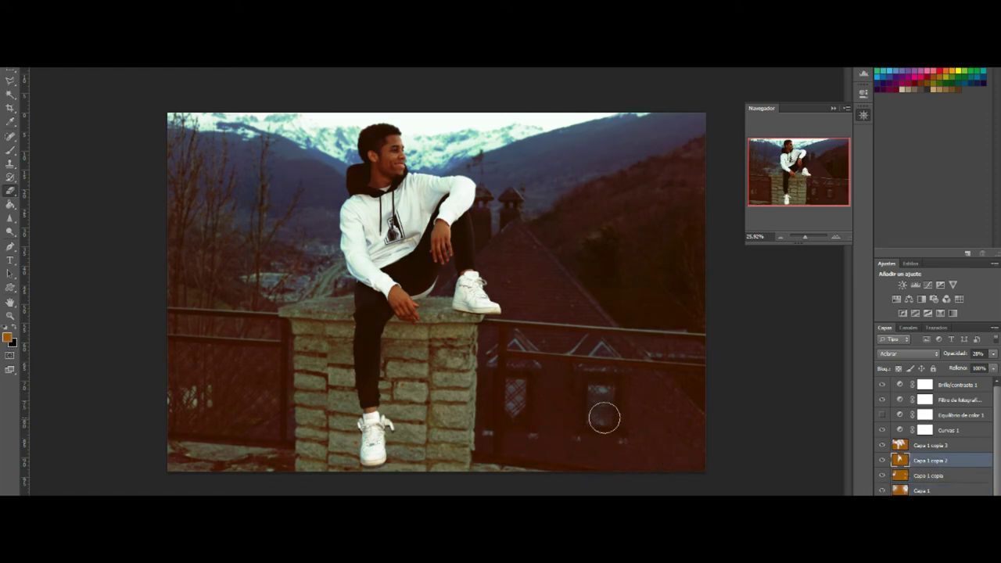
key(alt+bracketright)
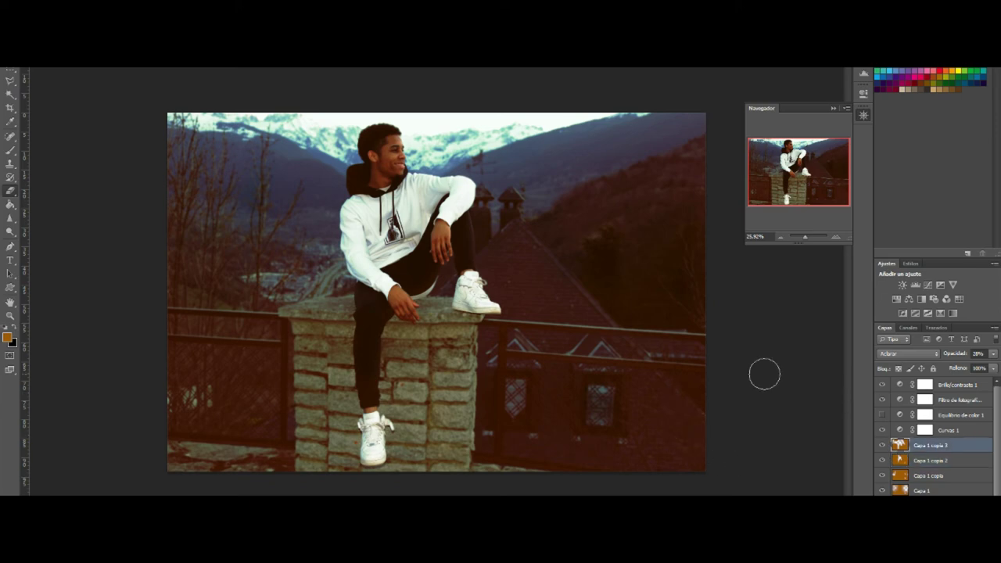
key(alt+bracketleft)
key(alt+bracketleft)
key(alt+bracketleft)
key(alt+bracketright)
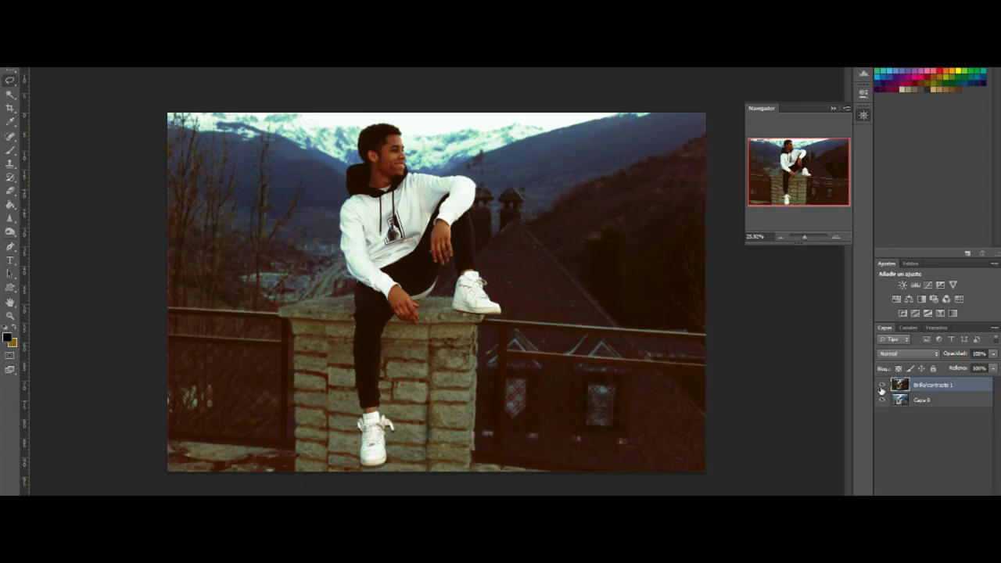
click(882, 387)
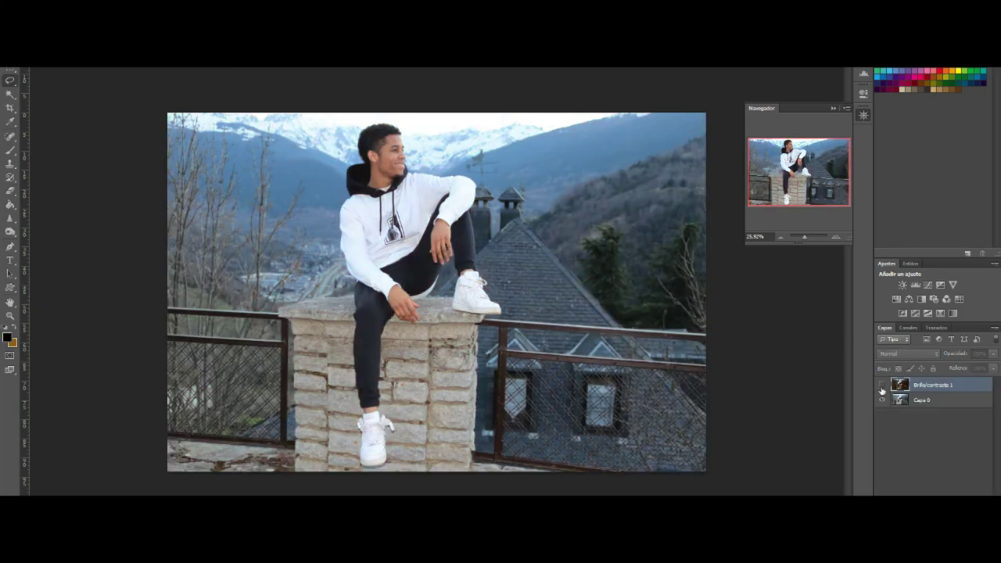
Step: Toggle Brillo/contraste 1 on and off to compare before and after, ending with the grade visible
click(882, 385)
click(883, 386)
click(882, 387)
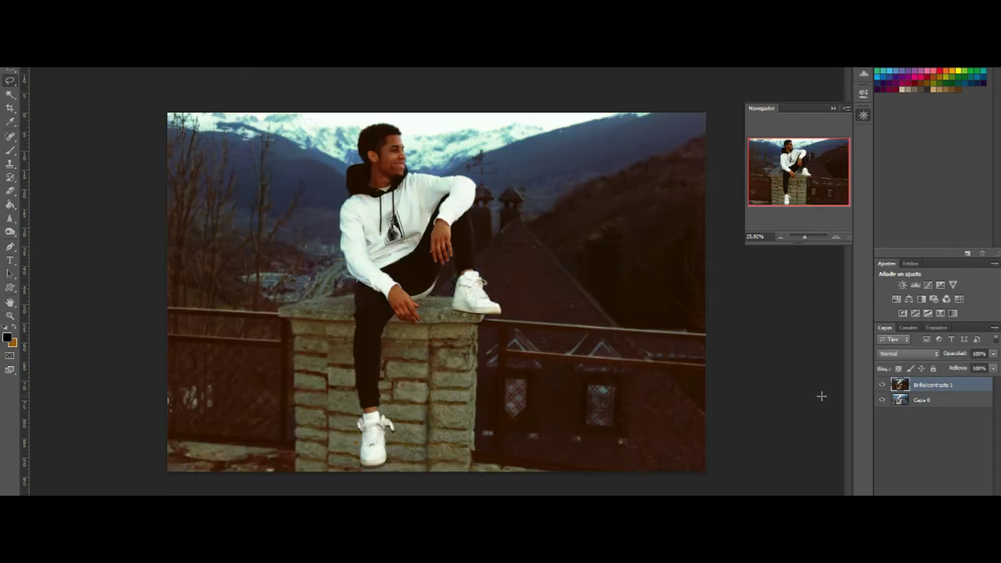
click(882, 385)
click(883, 386)
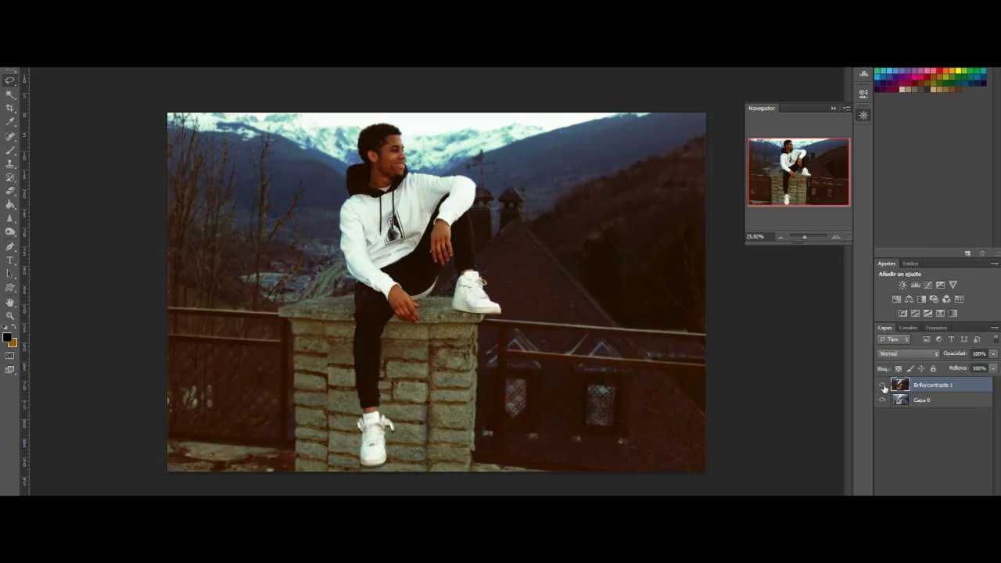